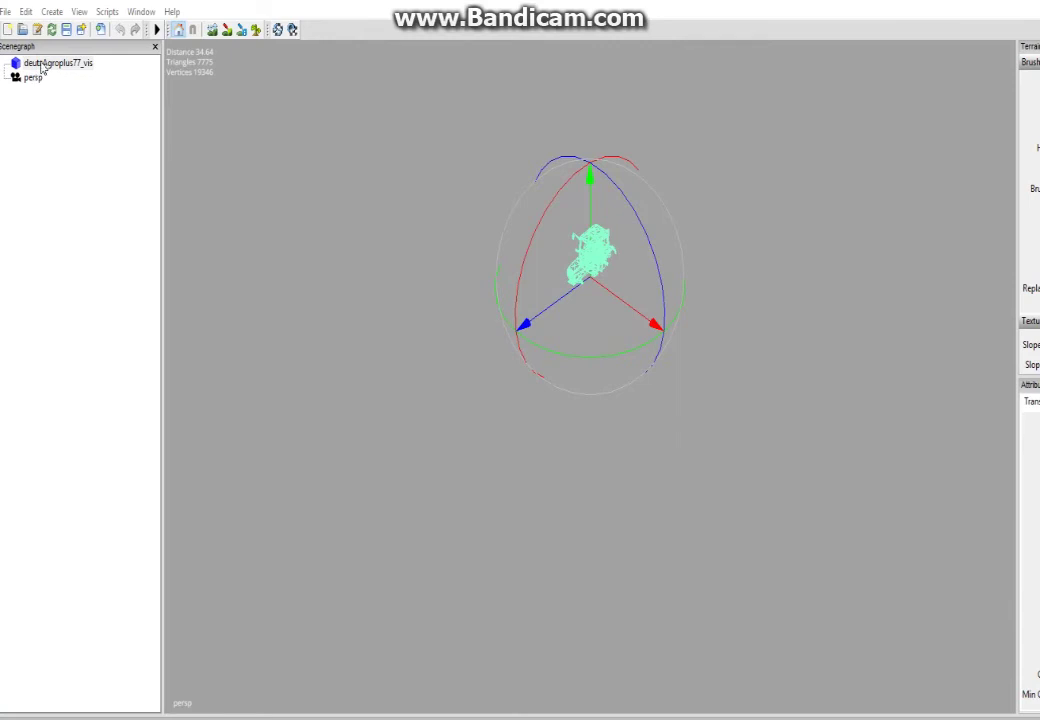
Export the selected tractor as a Wavefront OBJ file named dfvis77 in the 77 folder
left_click(5, 11)
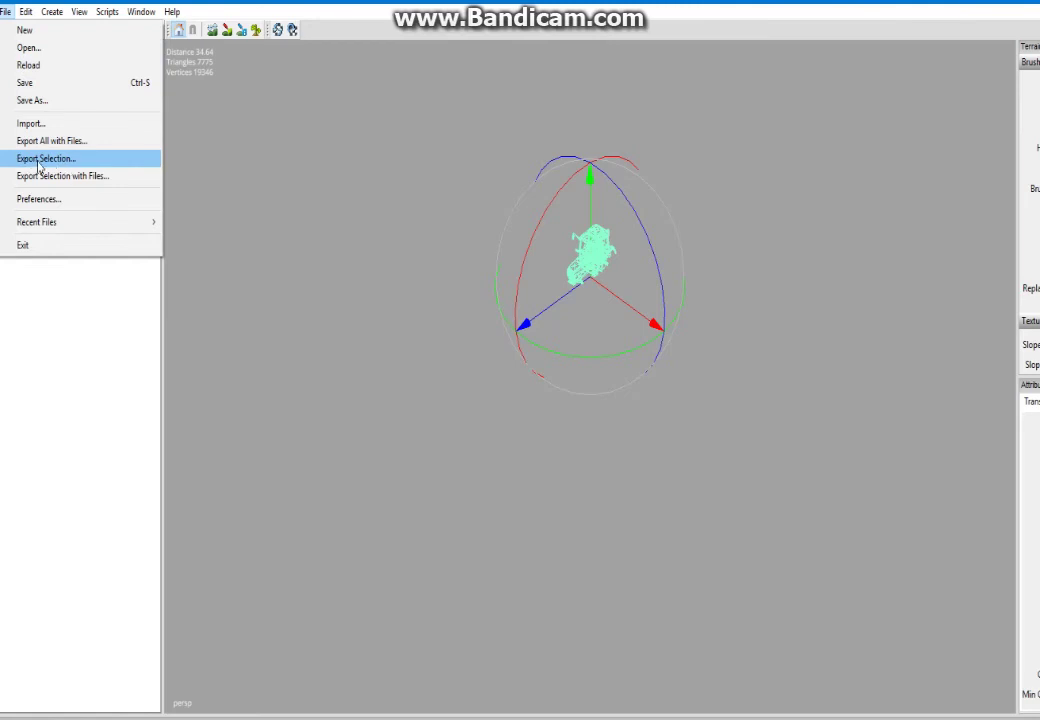
left_click(64, 161)
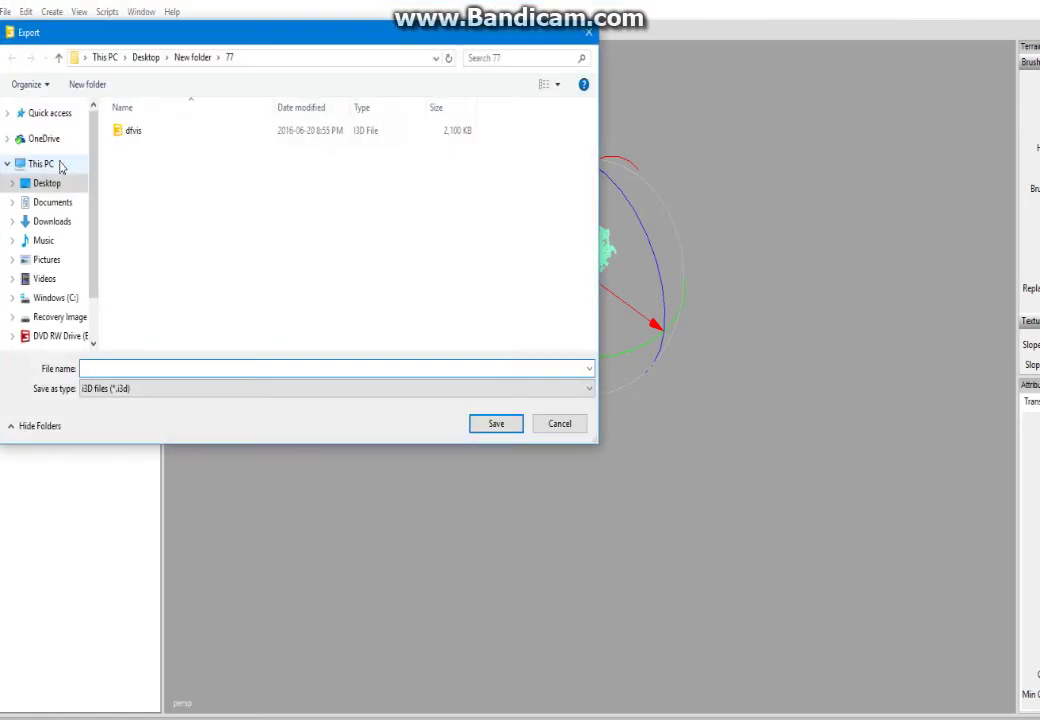
left_click(122, 392)
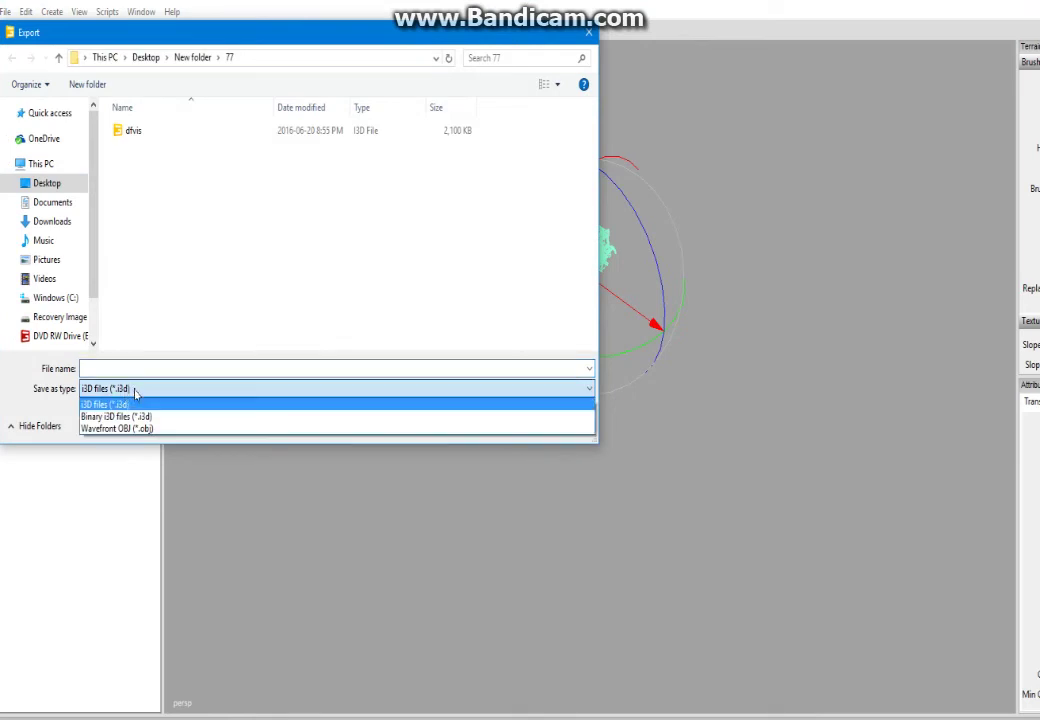
left_click(102, 430)
left_click(106, 369)
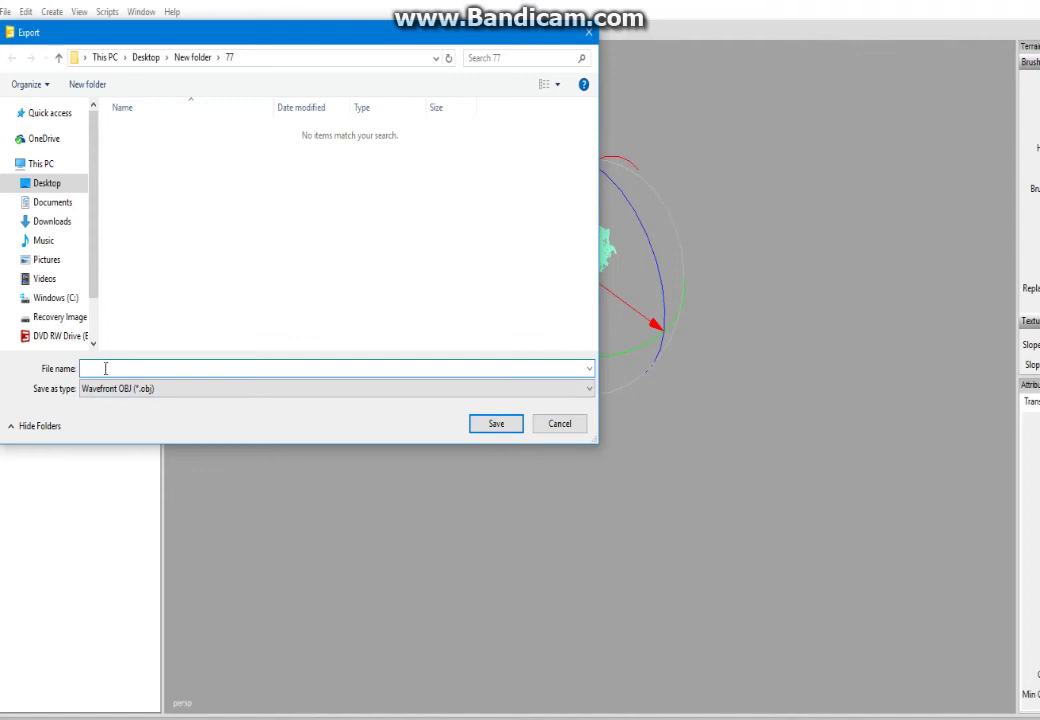
type("dfvis")
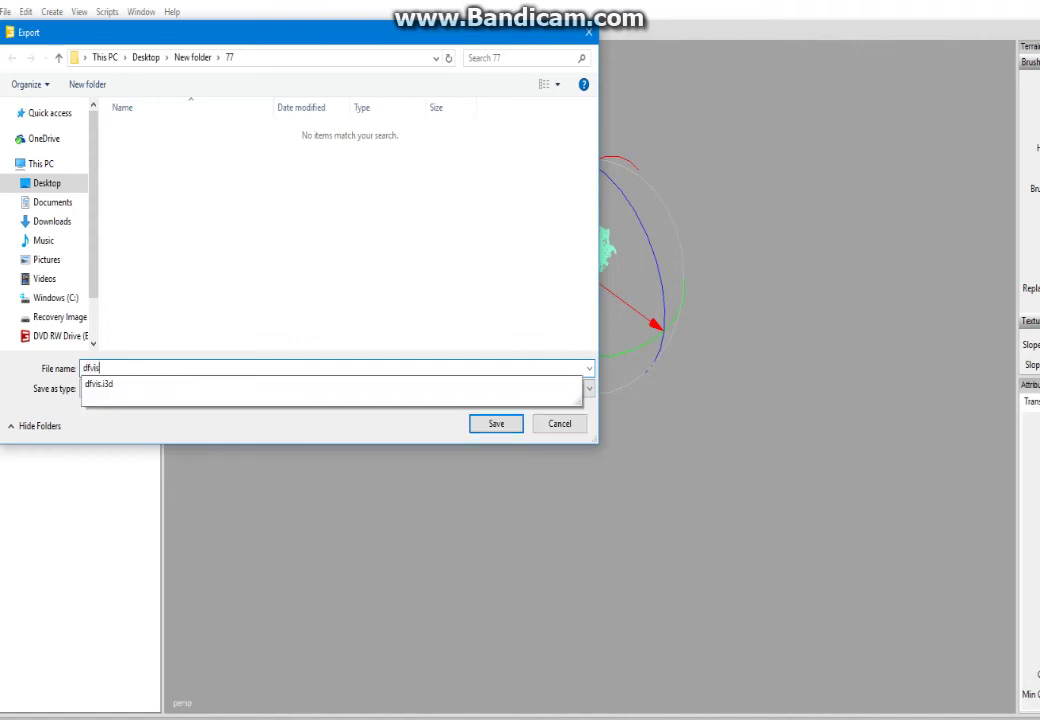
type("77")
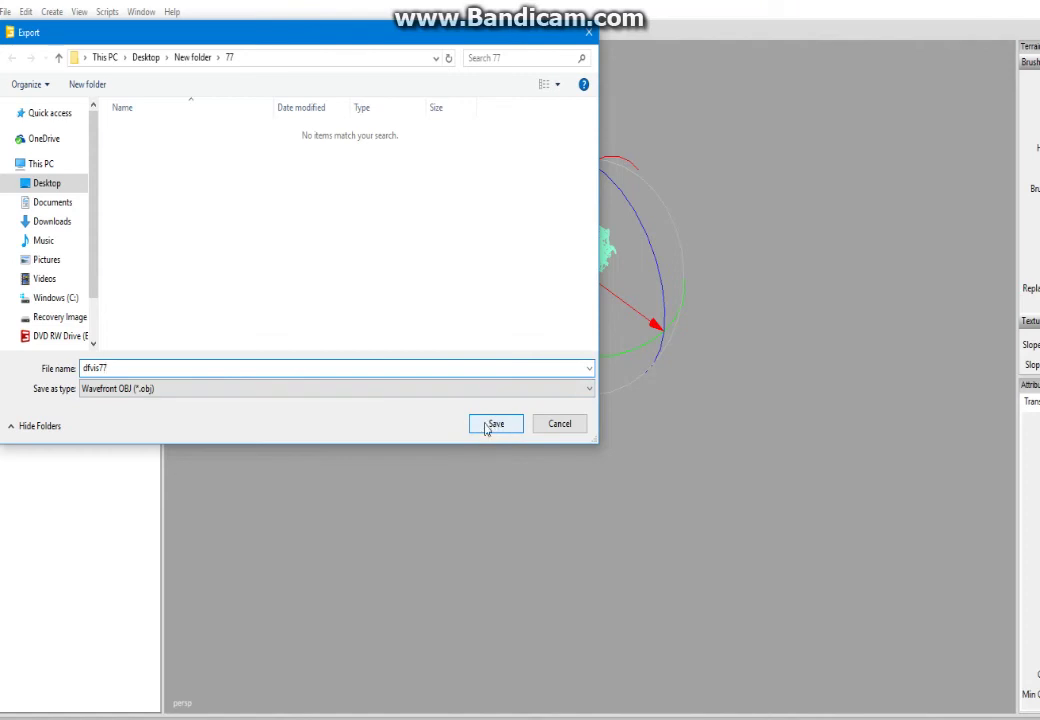
left_click(492, 426)
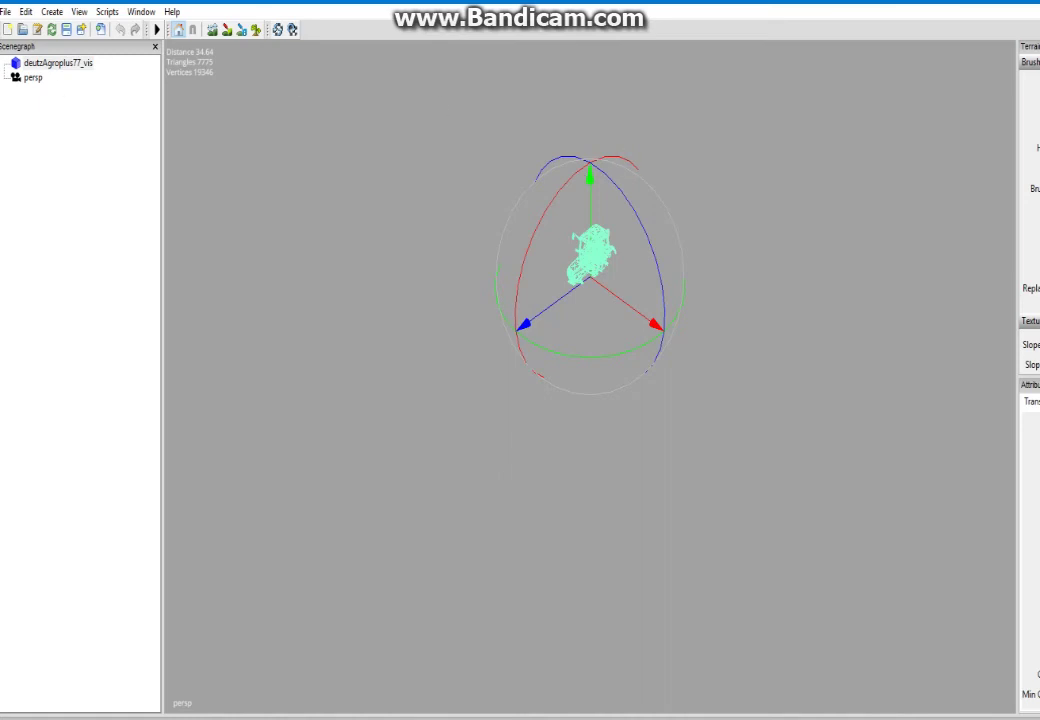
Close GIANTS Editor 15 with Alt+F4
left_click_drag(4, 236, 4, 251)
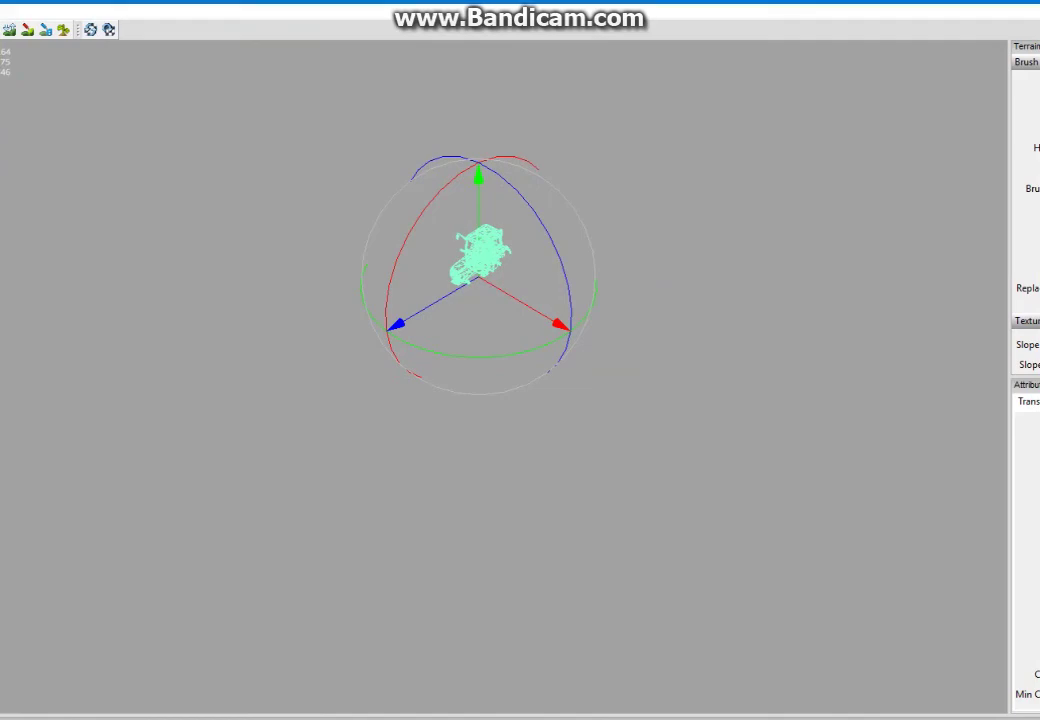
key("alt+F4")
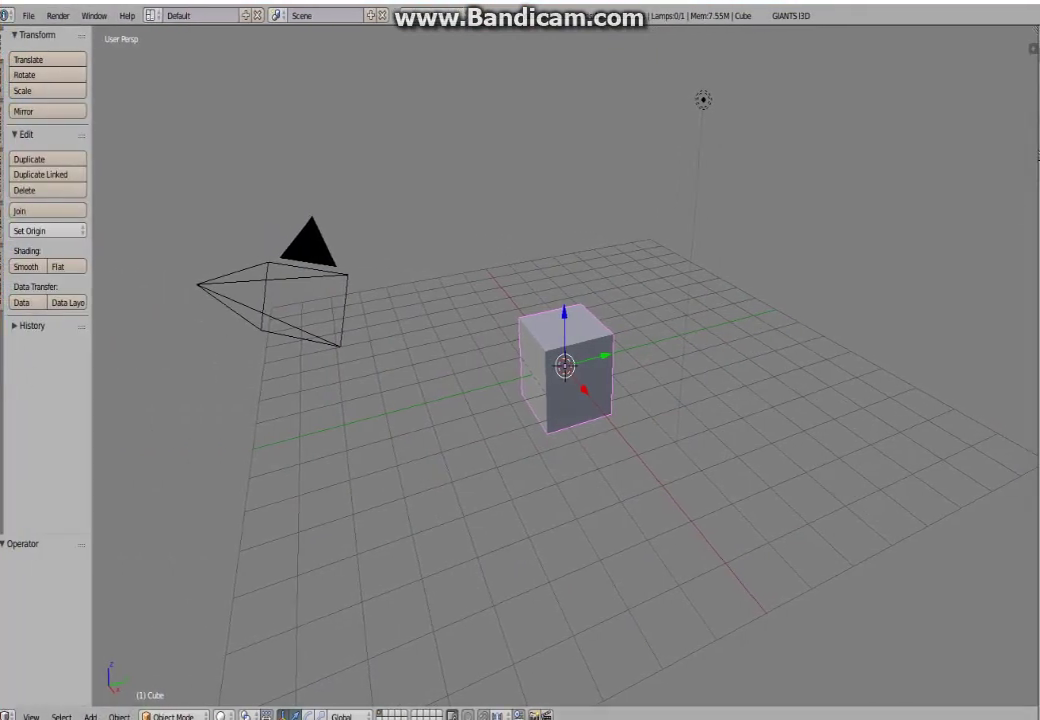
Delete the default Cube object from the Outliner
mouse_move(565, 400)
middle_mouse_down()
mouse_move(590, 395)
mouse_move(570, 400)
middle_mouse_up()
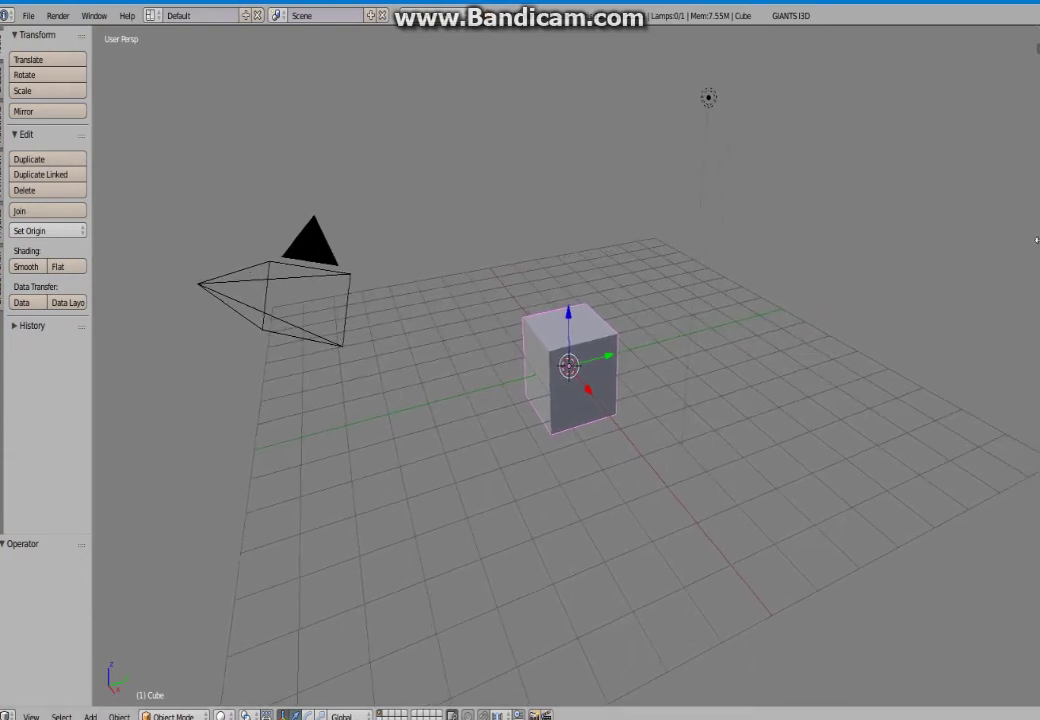
left_click_drag(1036, 240, 921, 240)
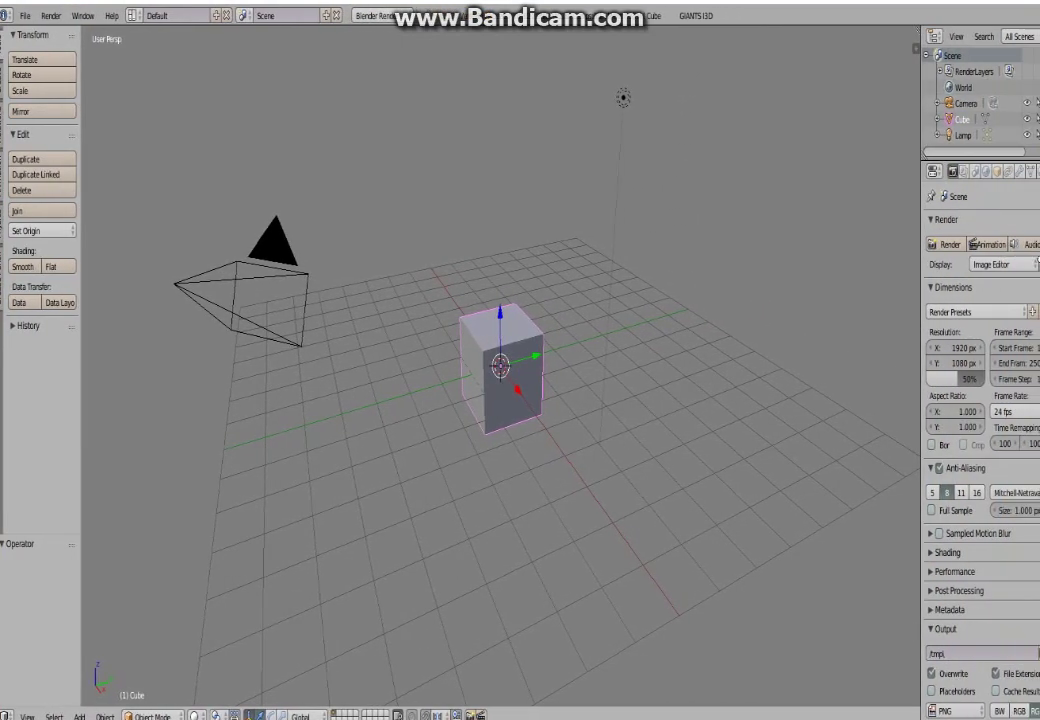
right_click(965, 121)
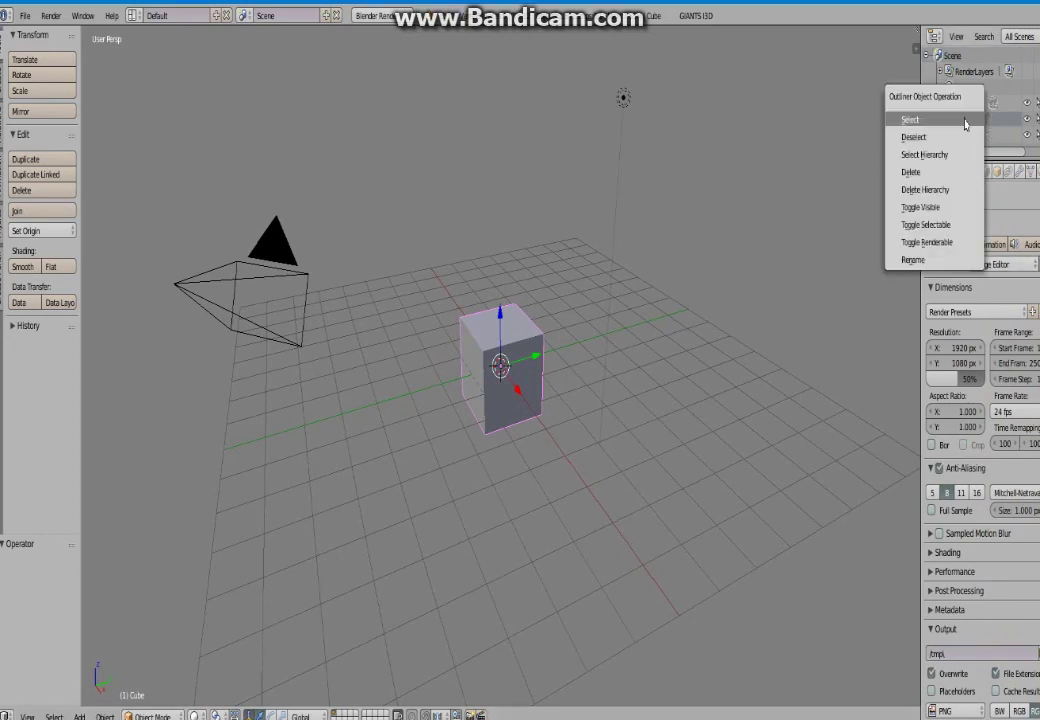
left_click(920, 171)
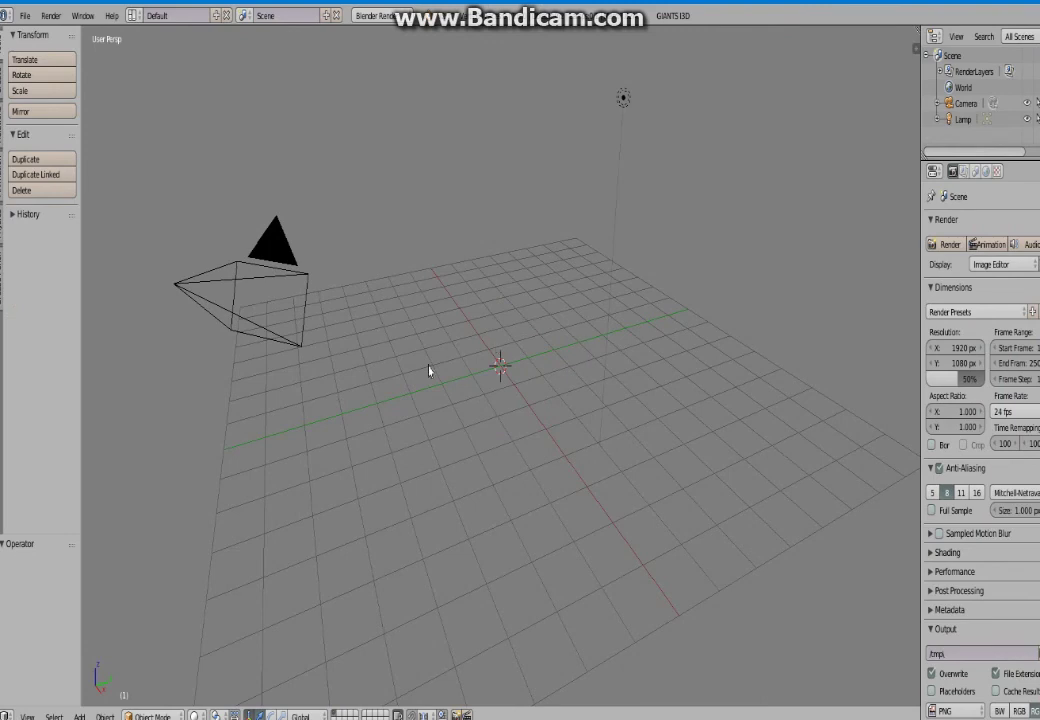
Import dfvis77.obj from Desktop\New folder\77 as a Wavefront OBJ
left_click(24, 16)
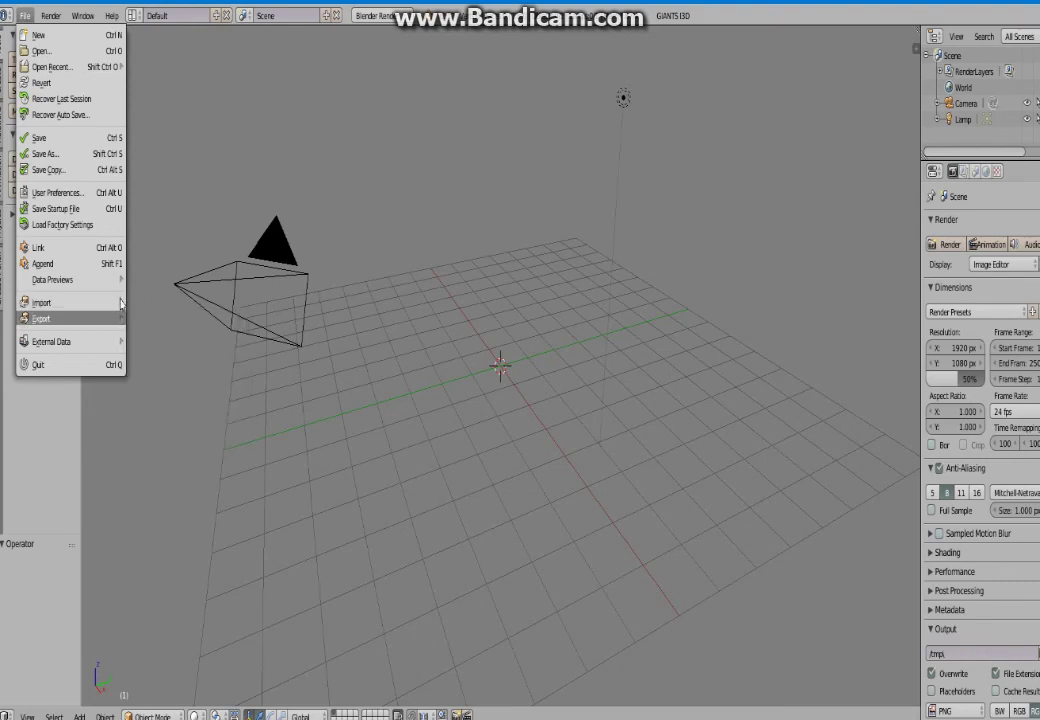
mouse_move(42, 302)
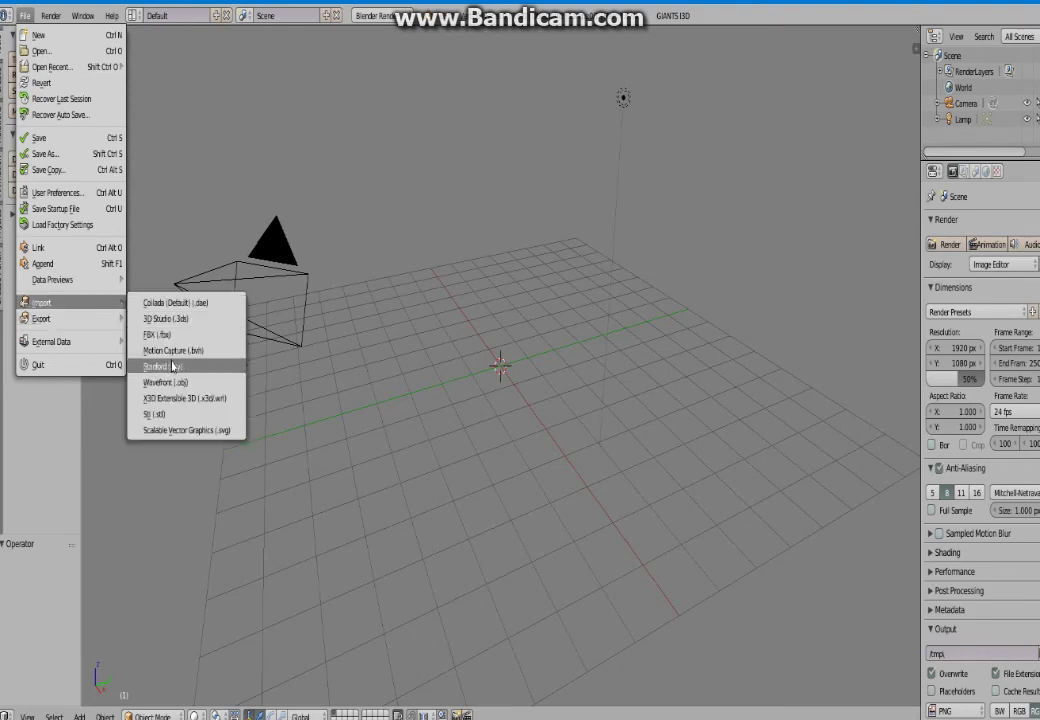
left_click(150, 384)
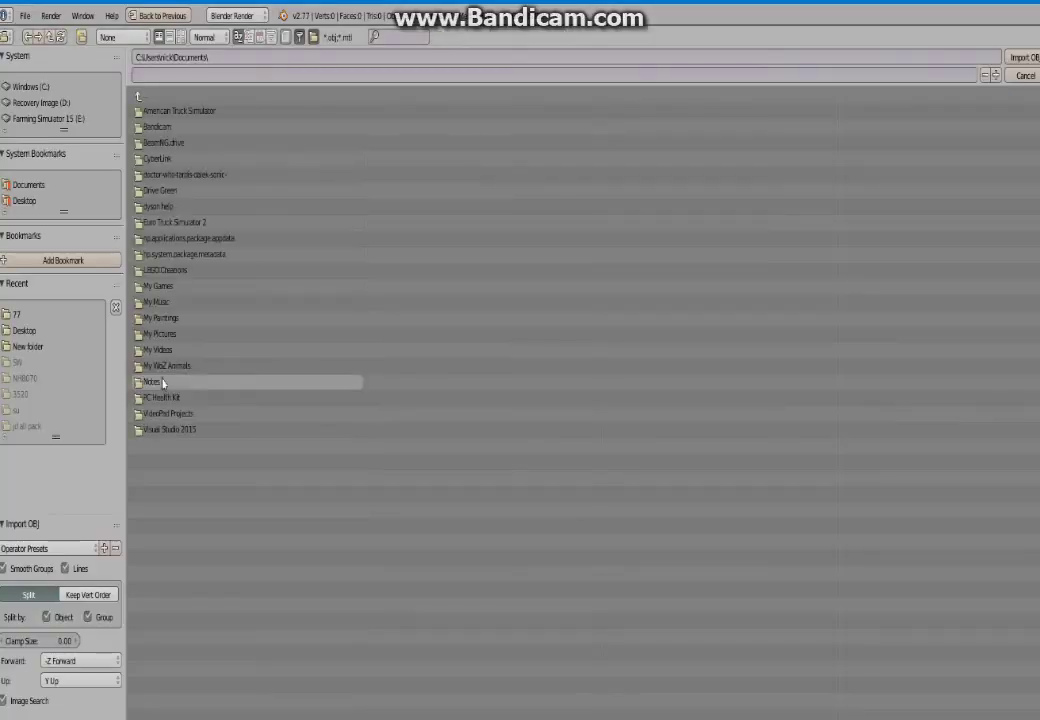
left_click(33, 203)
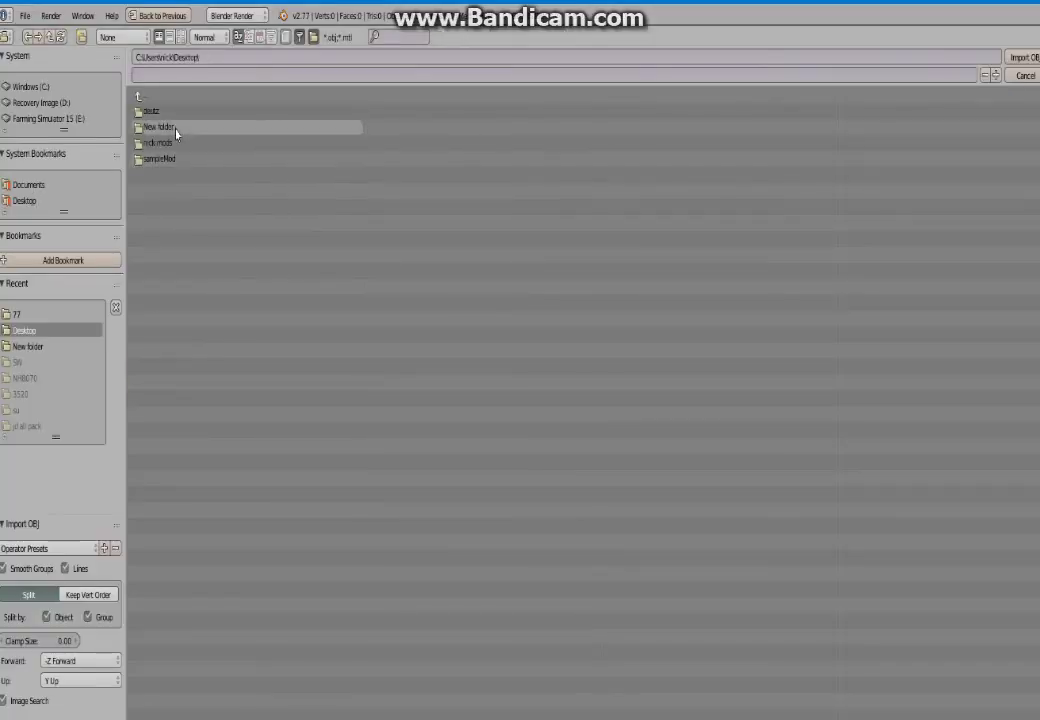
left_click(176, 128)
left_click(169, 116)
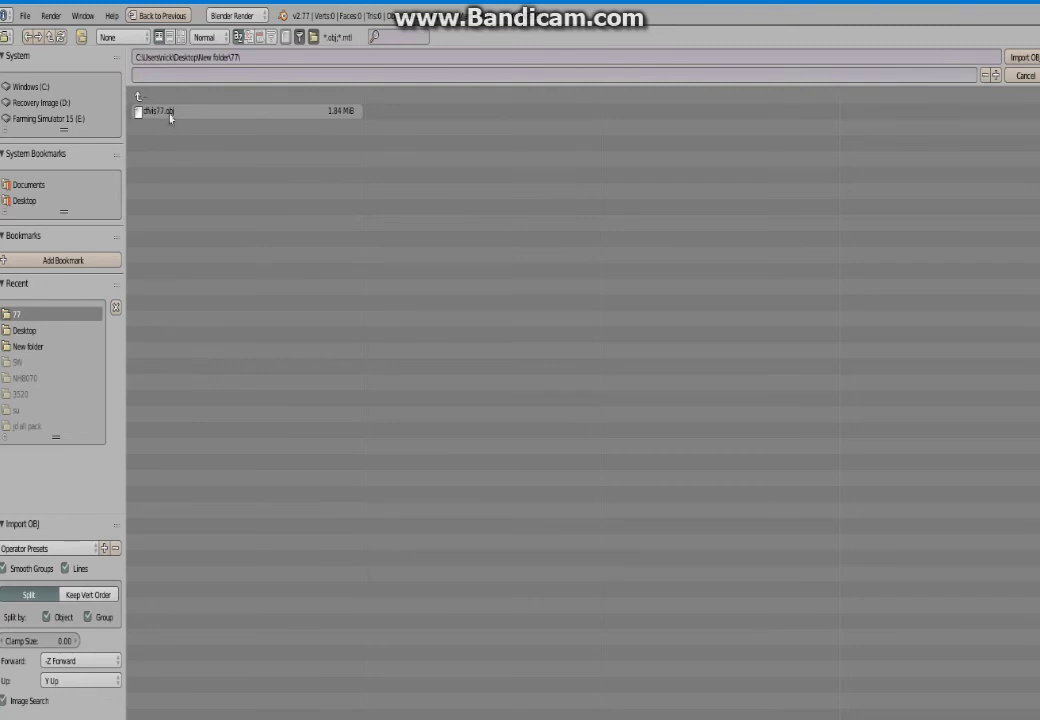
double_click(155, 113)
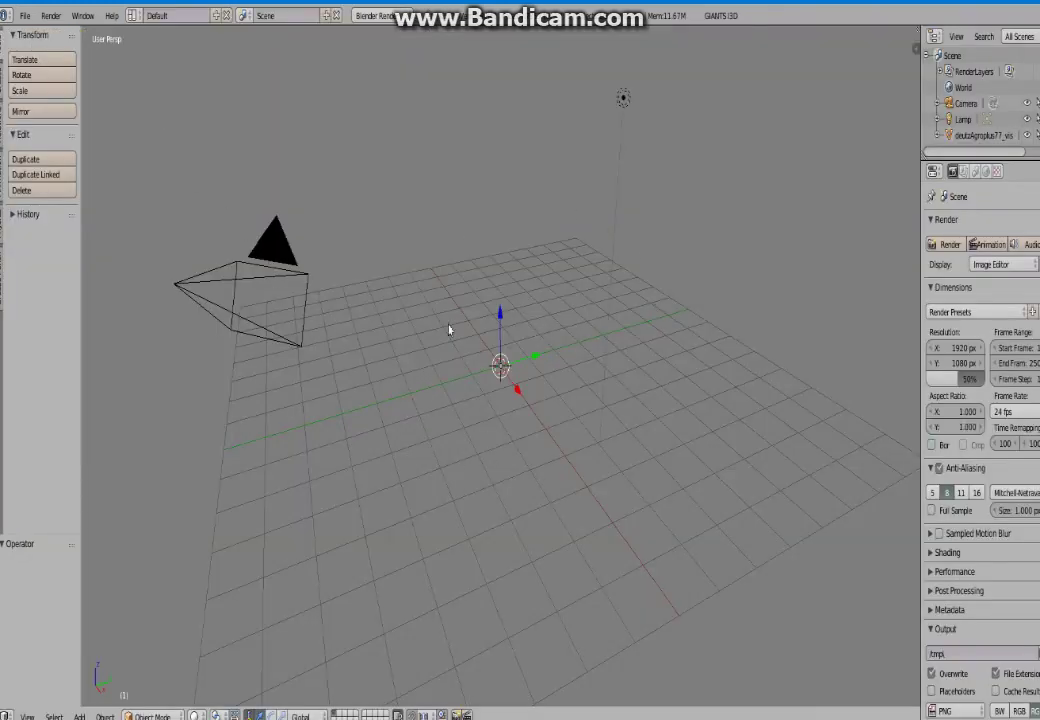
Export the scene as Collada dfvis77mod.dae into Desktop\New folder\77
left_click(24, 15)
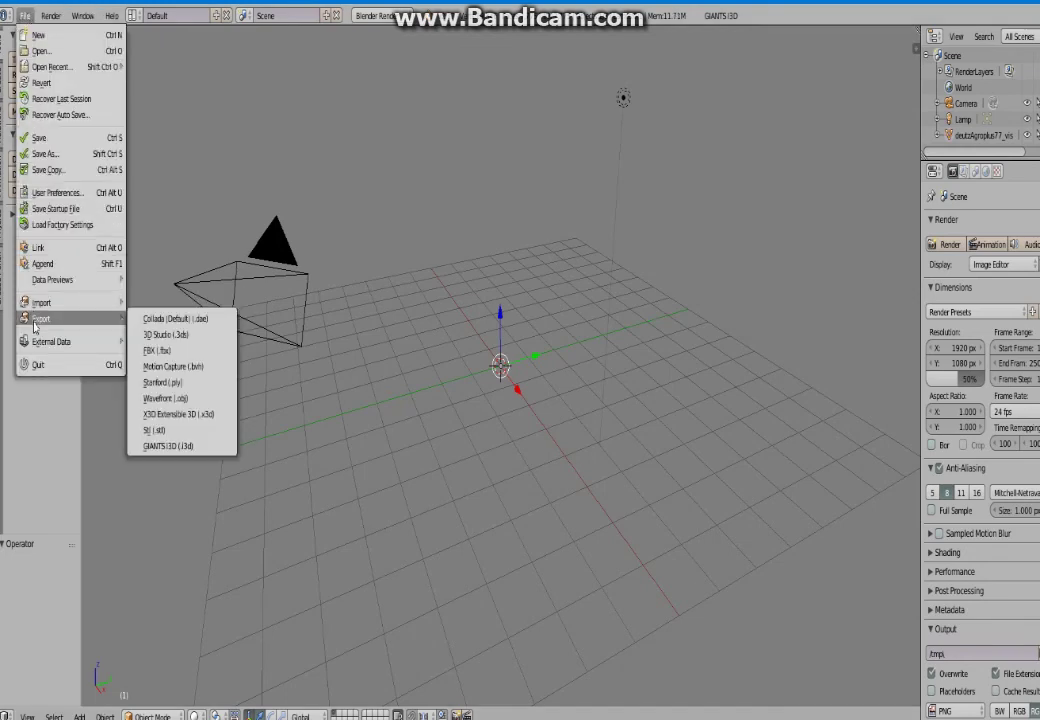
mouse_move(42, 318)
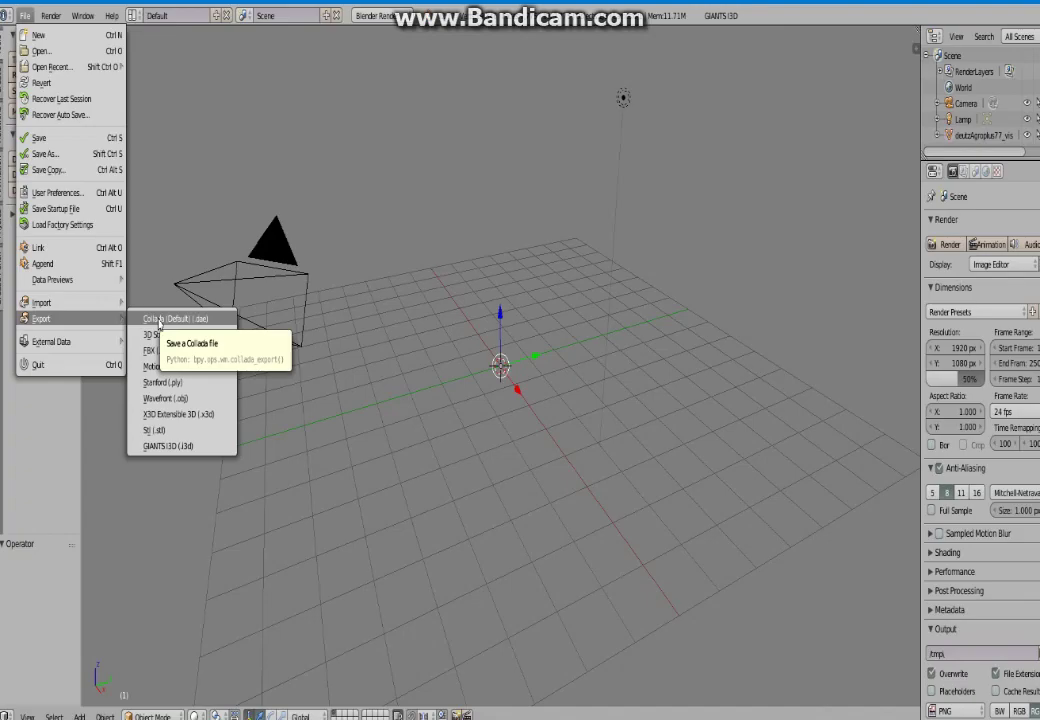
left_click(159, 320)
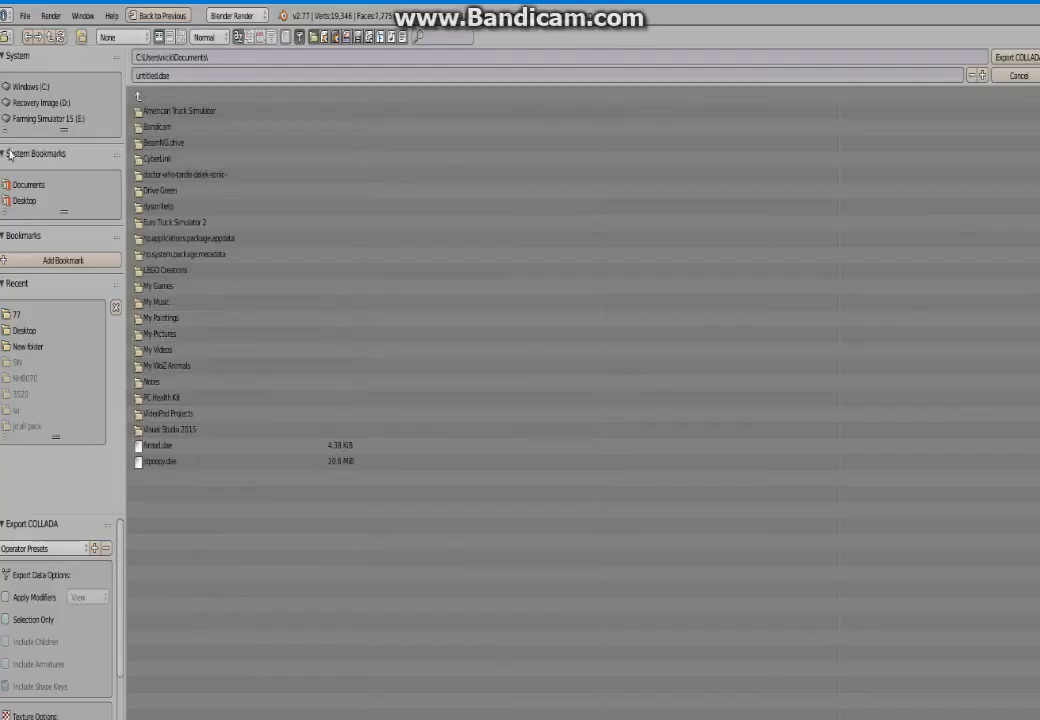
left_click(20, 201)
left_click(181, 141)
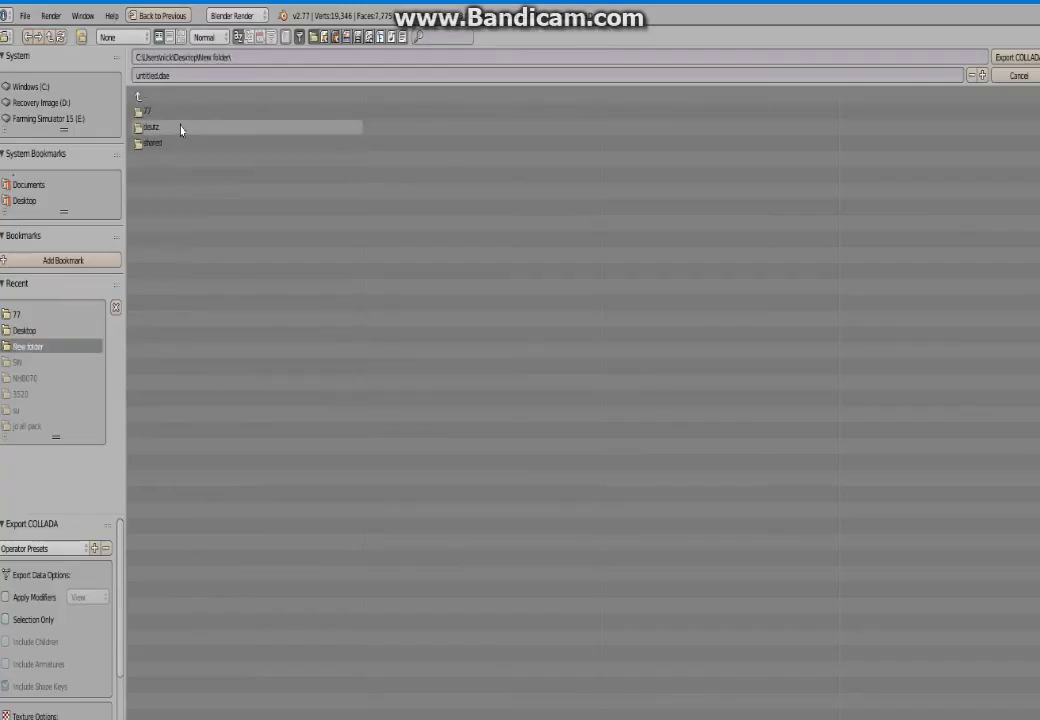
left_click(183, 112)
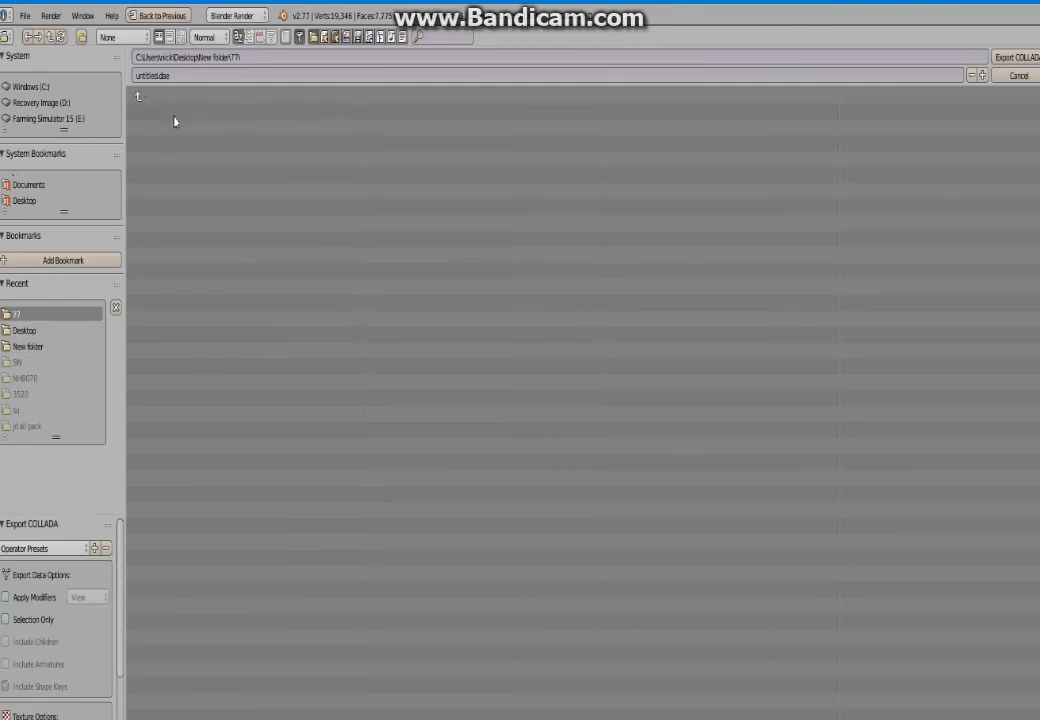
left_click(155, 76)
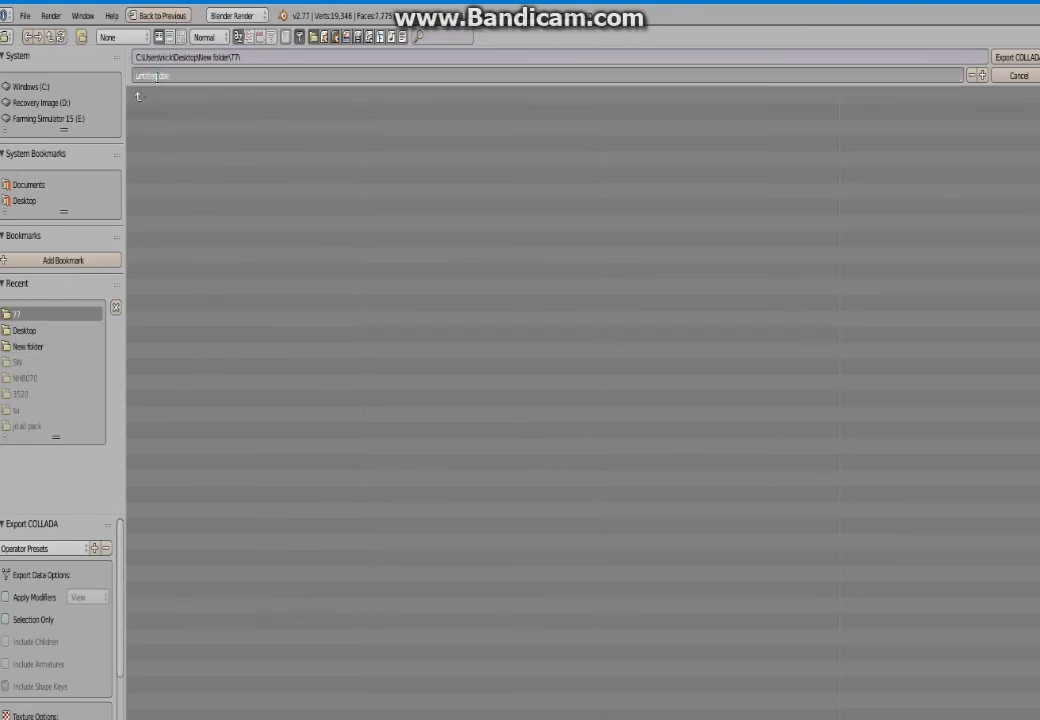
key("BackSpace")
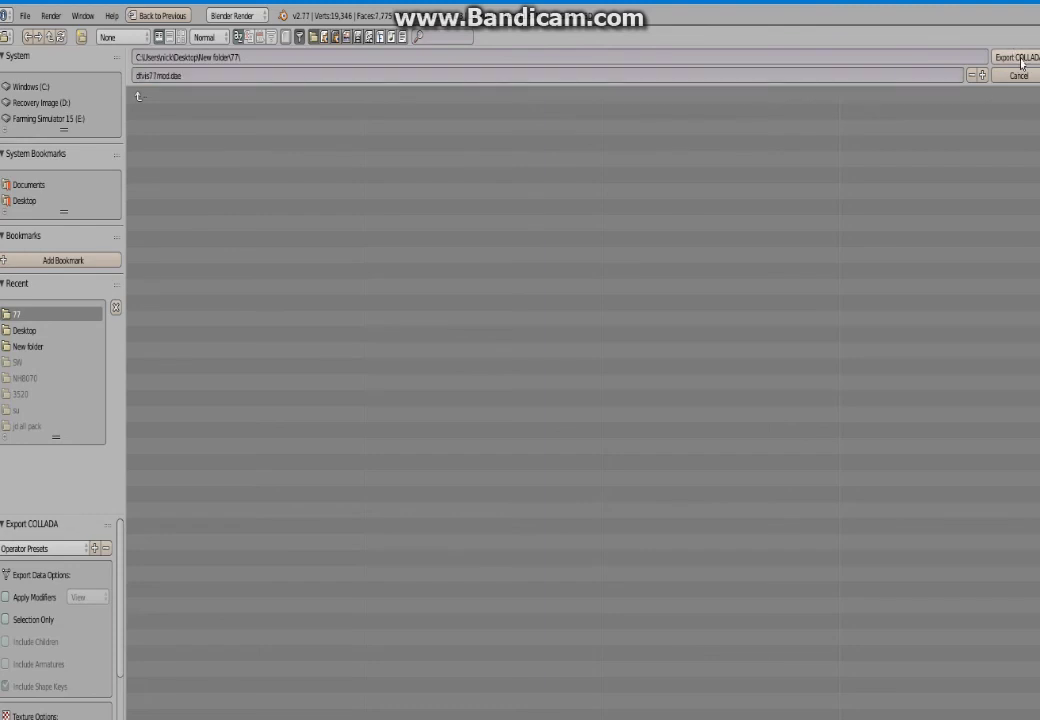
left_click(1020, 60)
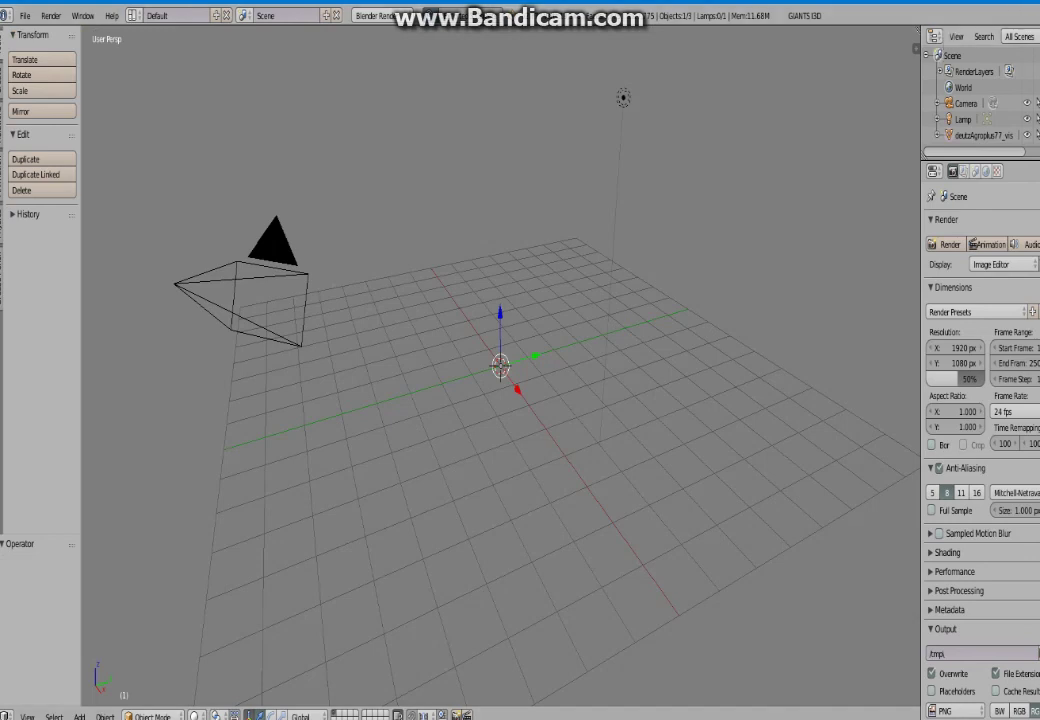
Widen the Blender window, then quit Blender and discard unsaved changes
left_click_drag(1039, 105, 1037, 105)
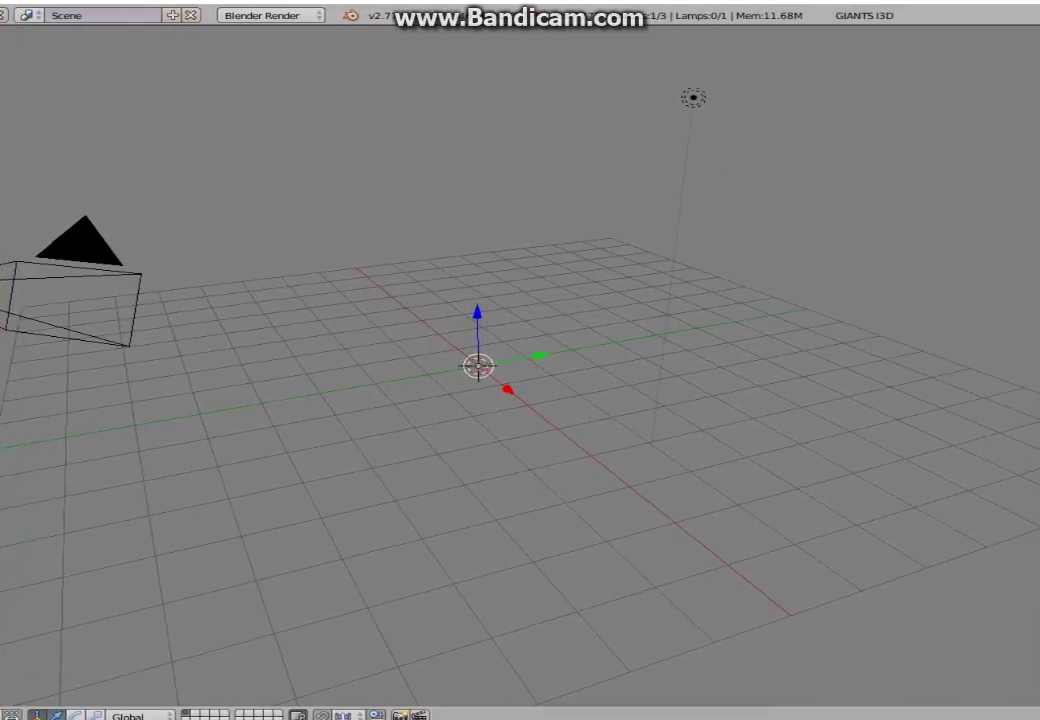
key("alt+F4")
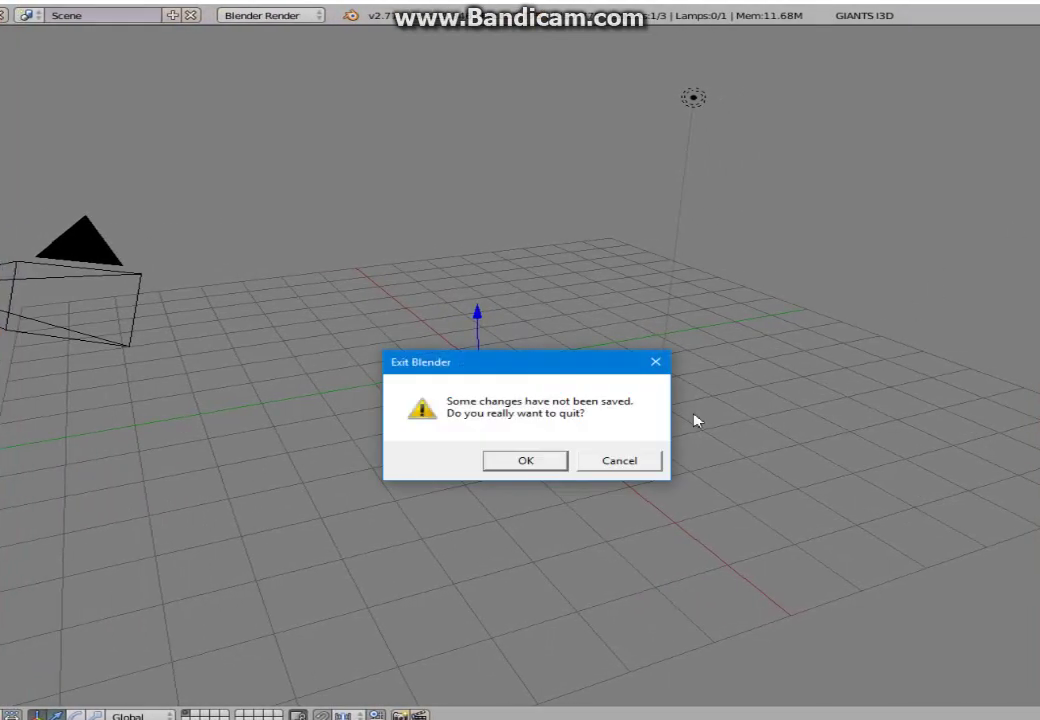
left_click(503, 462)
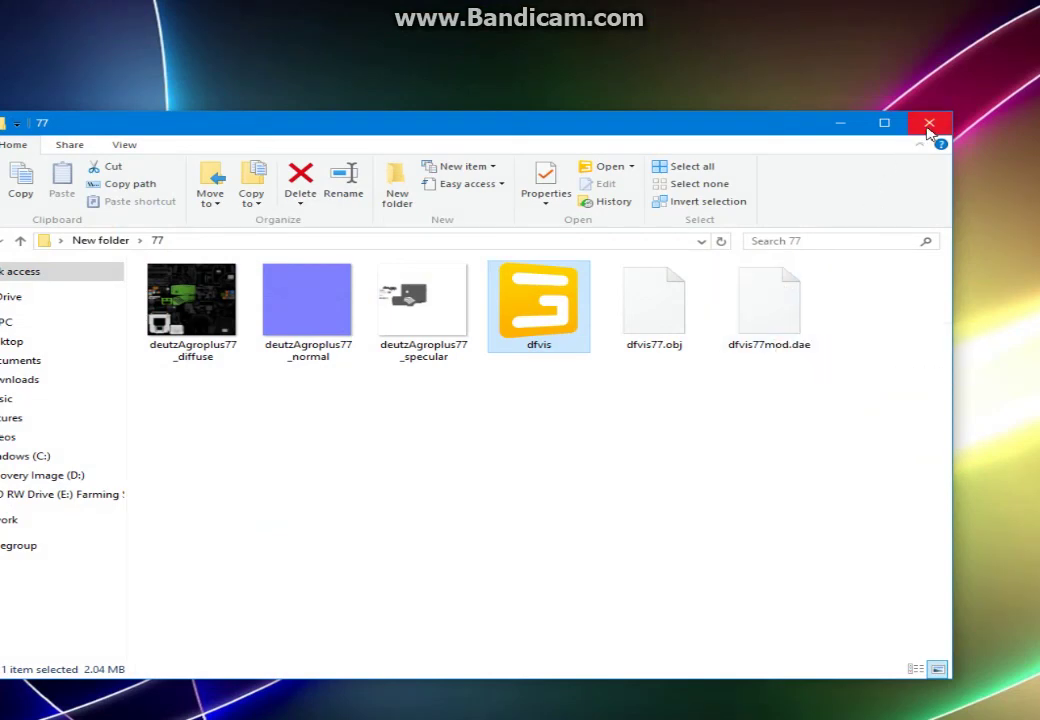
Close the 77 folder window and launch SketchUp 2016 with a new model
left_click(929, 122)
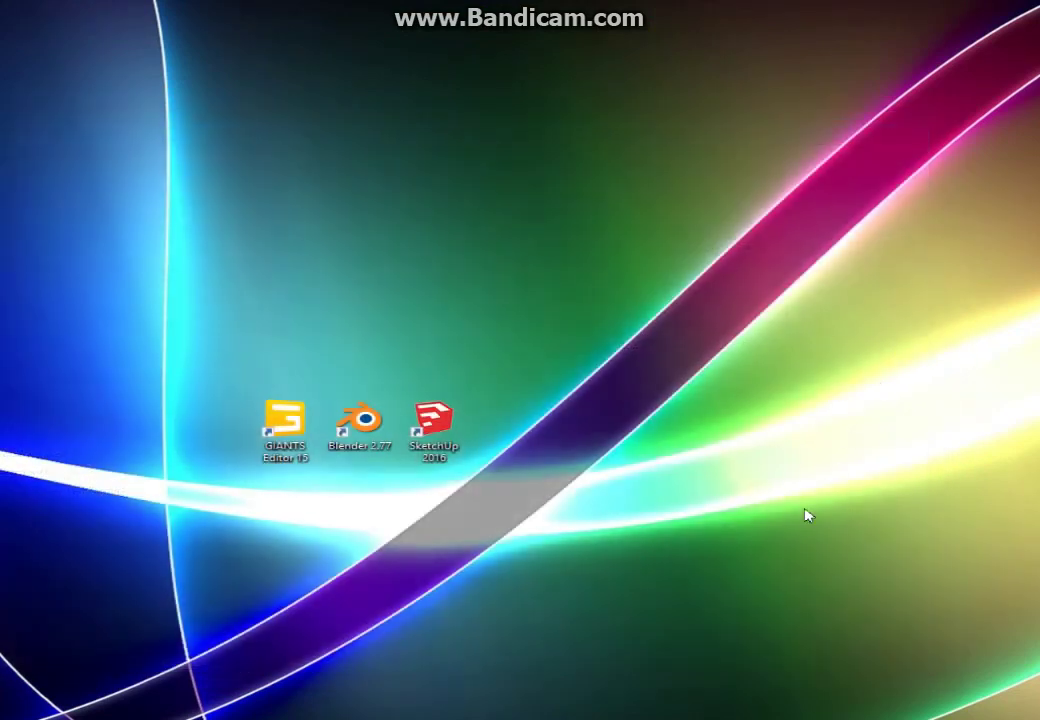
double_click(437, 416)
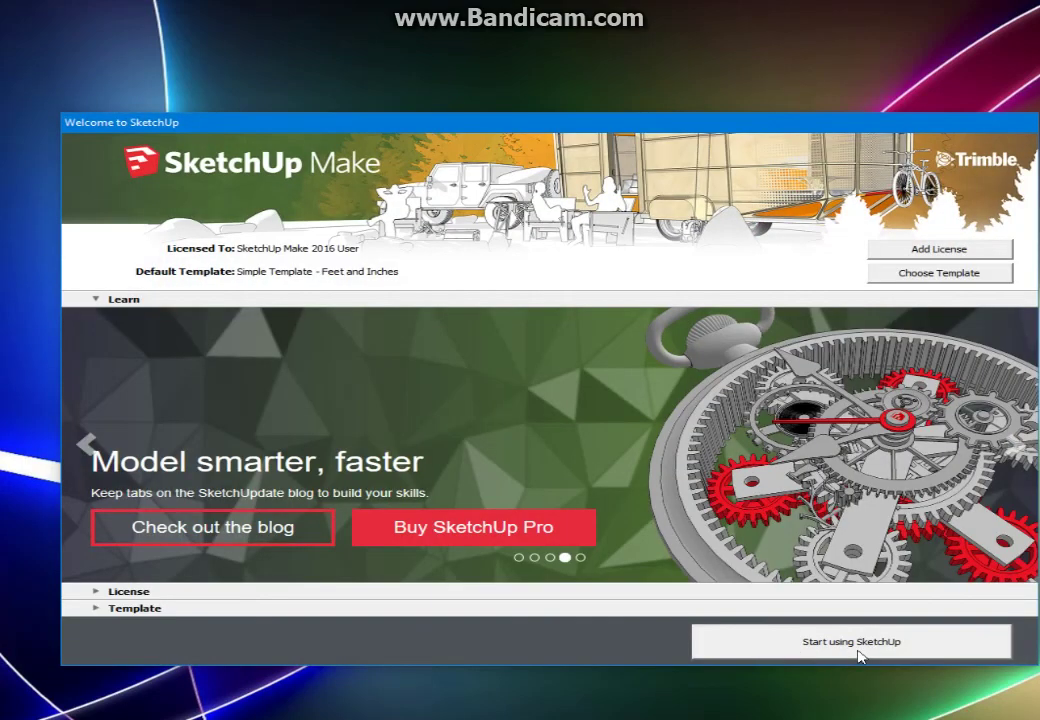
left_click(858, 645)
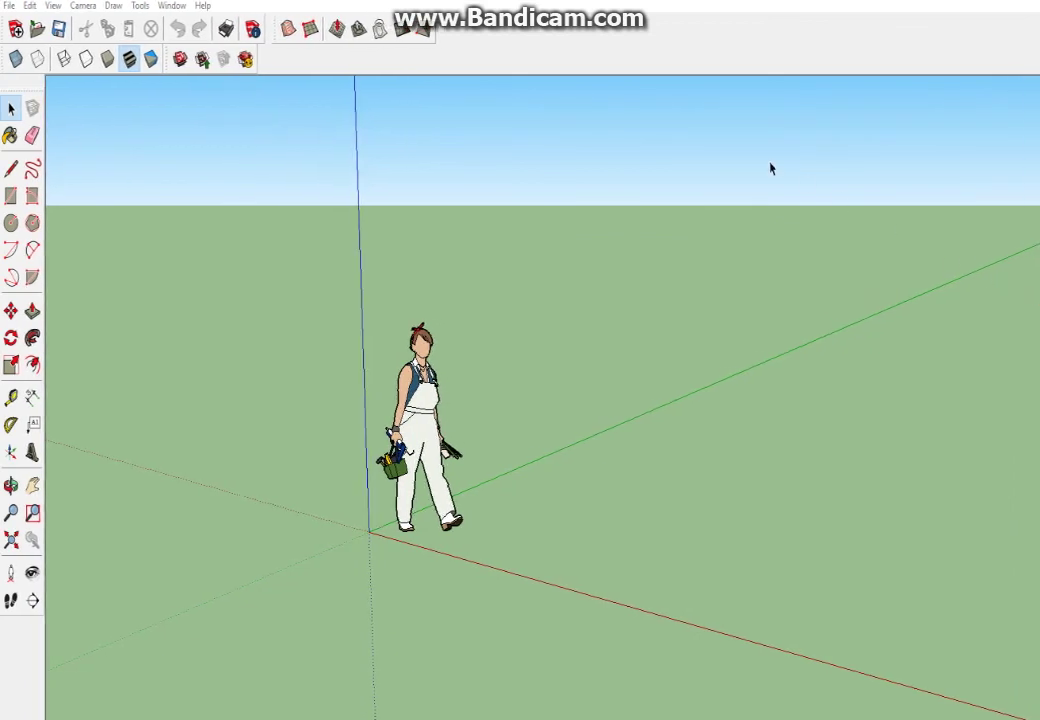
Import dfvis77mod.dae as a COLLADA file and place it at the axis origin
left_click(10, 6)
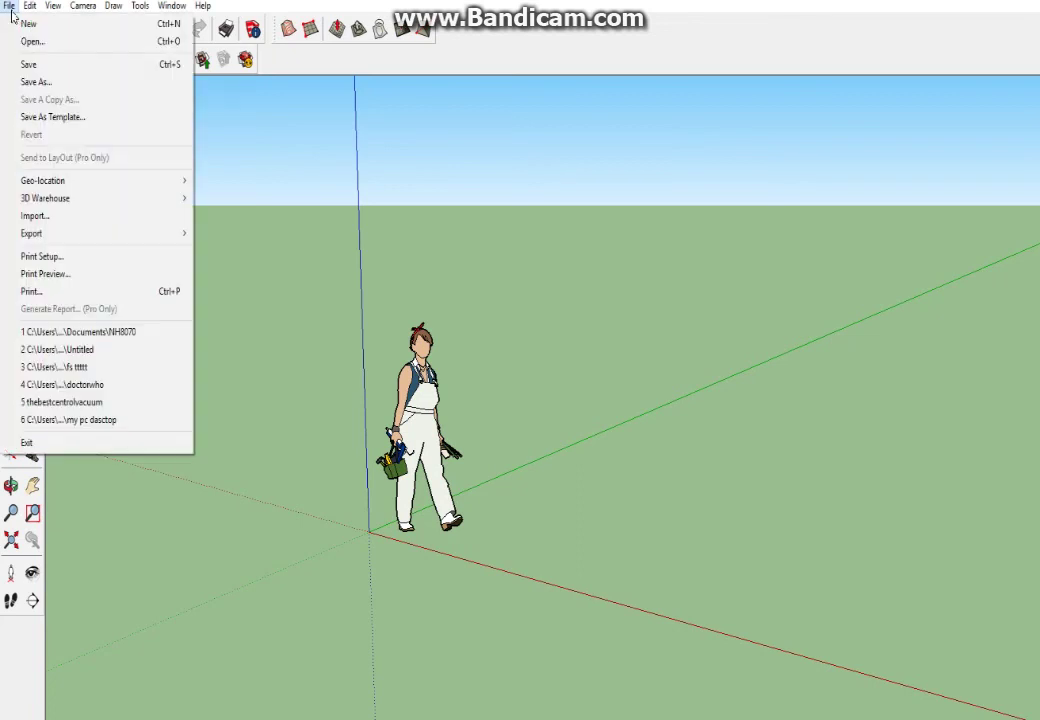
left_click(30, 218)
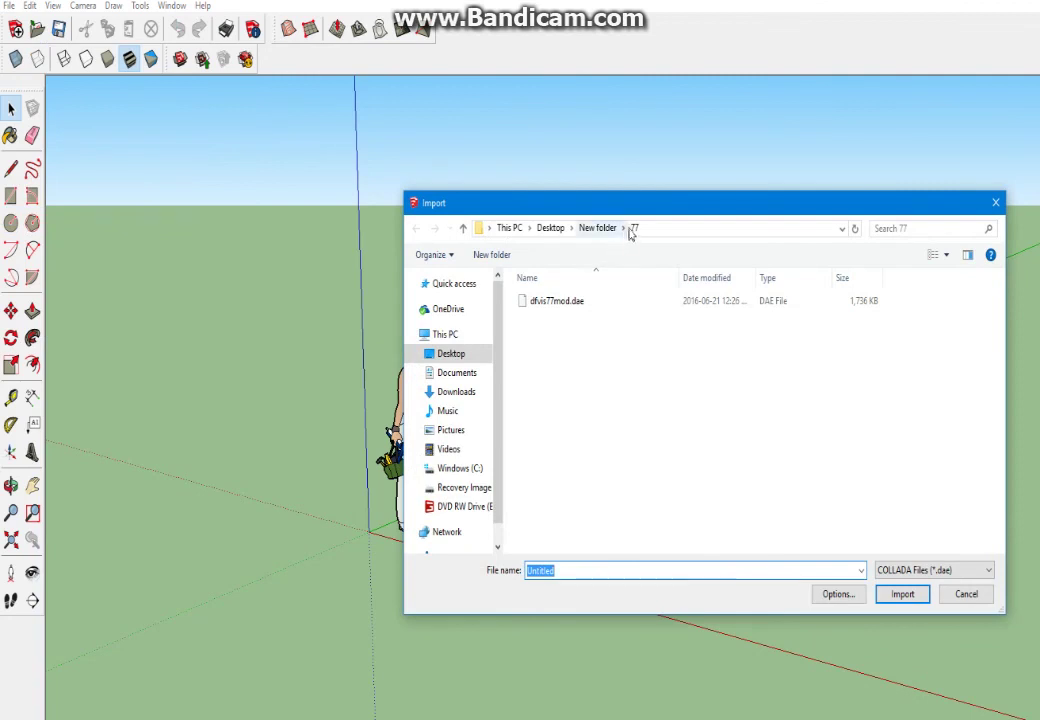
left_click(955, 578)
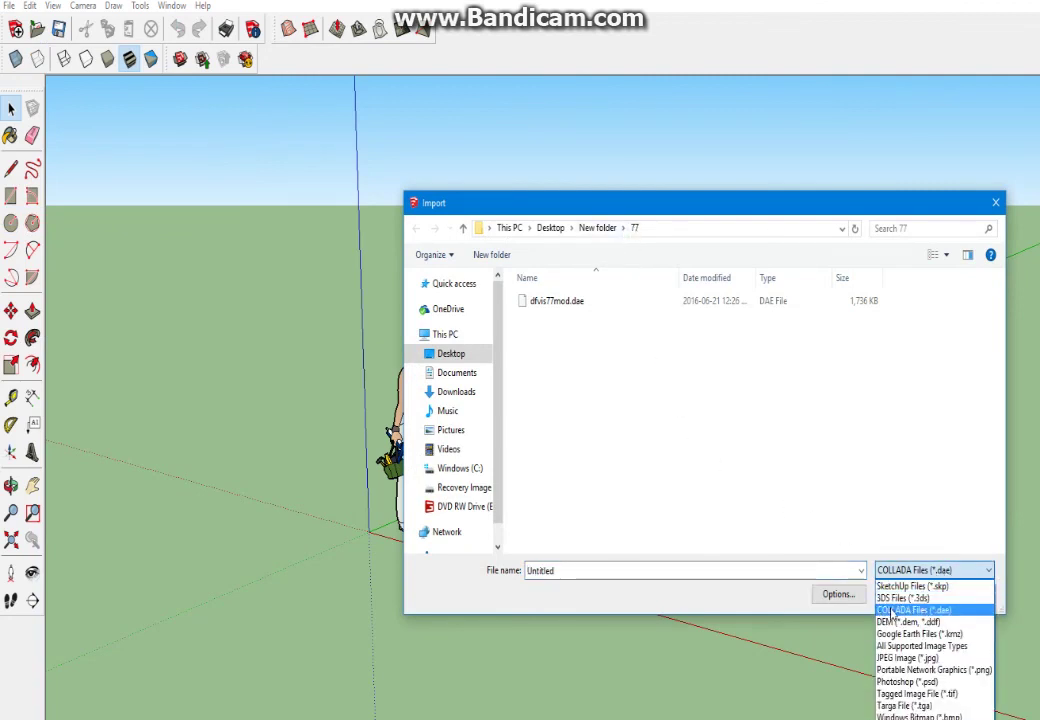
left_click(899, 610)
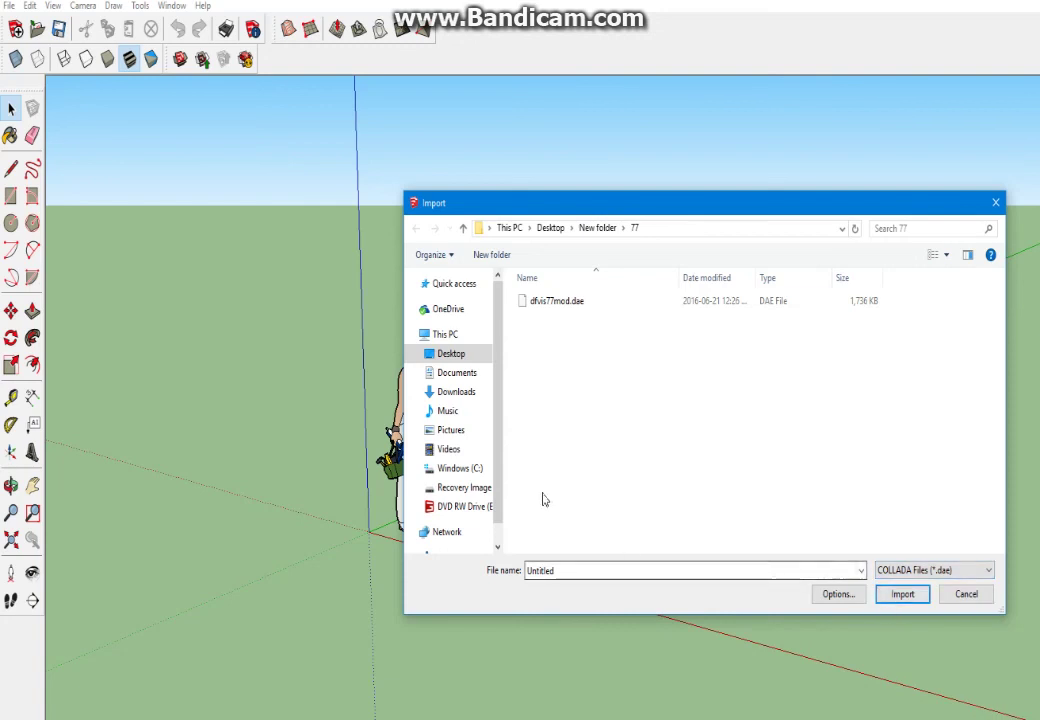
double_click(570, 302)
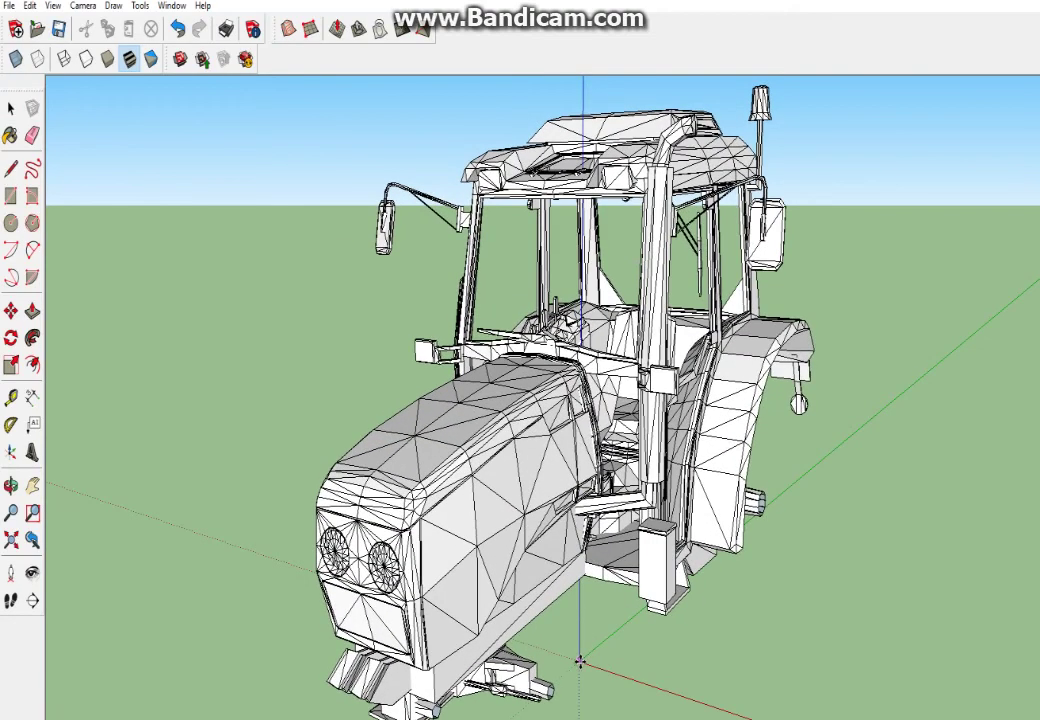
left_click(580, 660)
scroll(580, 662, "up", 3)
scroll(590, 690, "up", 3)
Erase the default standing person figure, then orbit the view around the tractor
scroll(570, 598, "up", 3)
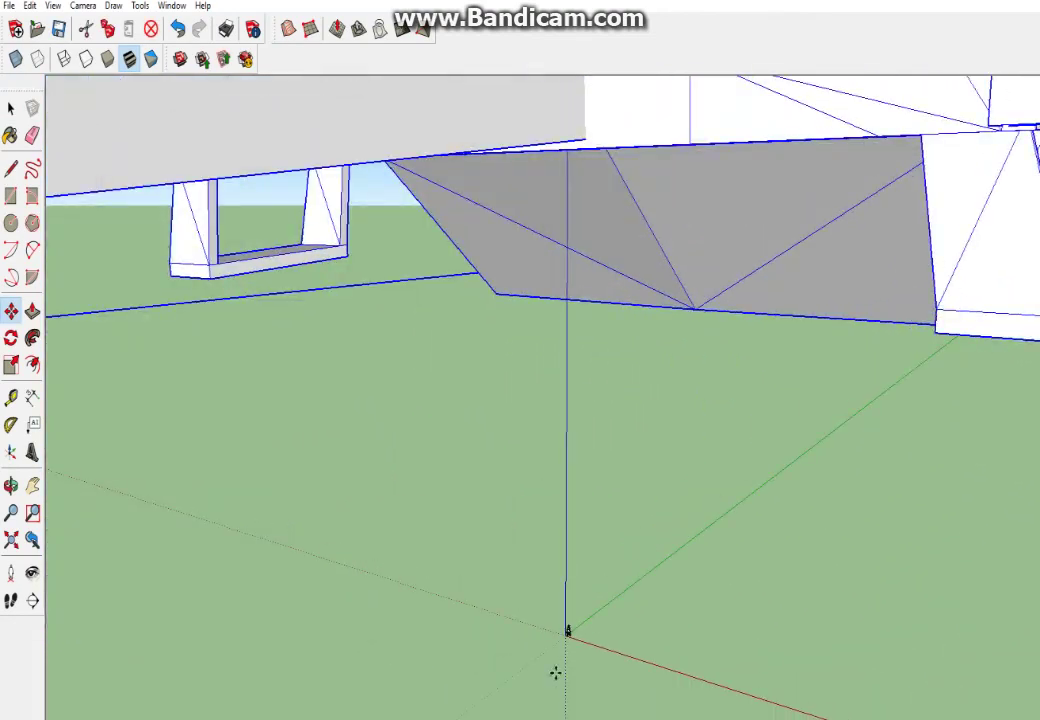
scroll(560, 670, "up", 2)
scroll(573, 617, "up", 2)
scroll(570, 609, "up", 1)
scroll(569, 607, "up", 2)
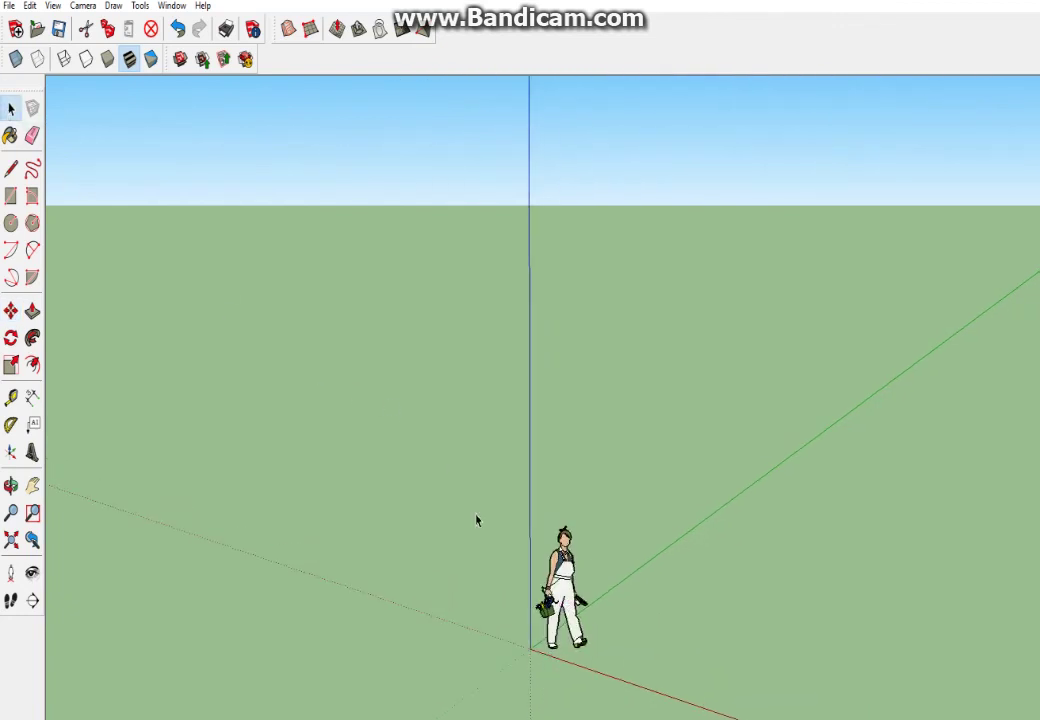
right_click(571, 567)
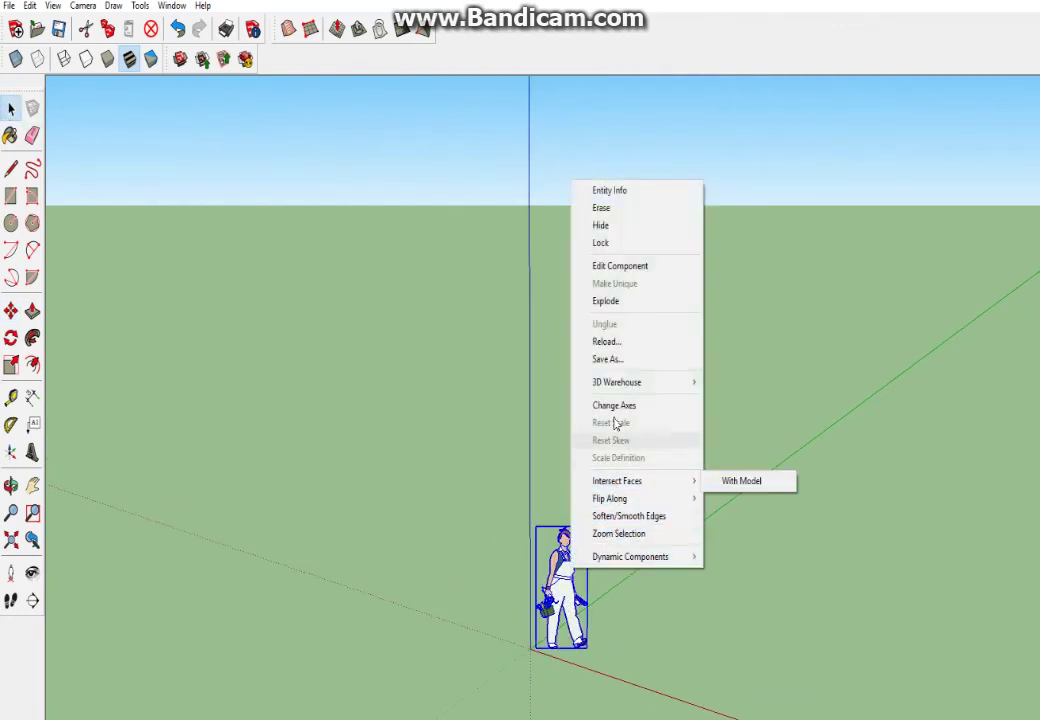
left_click(602, 208)
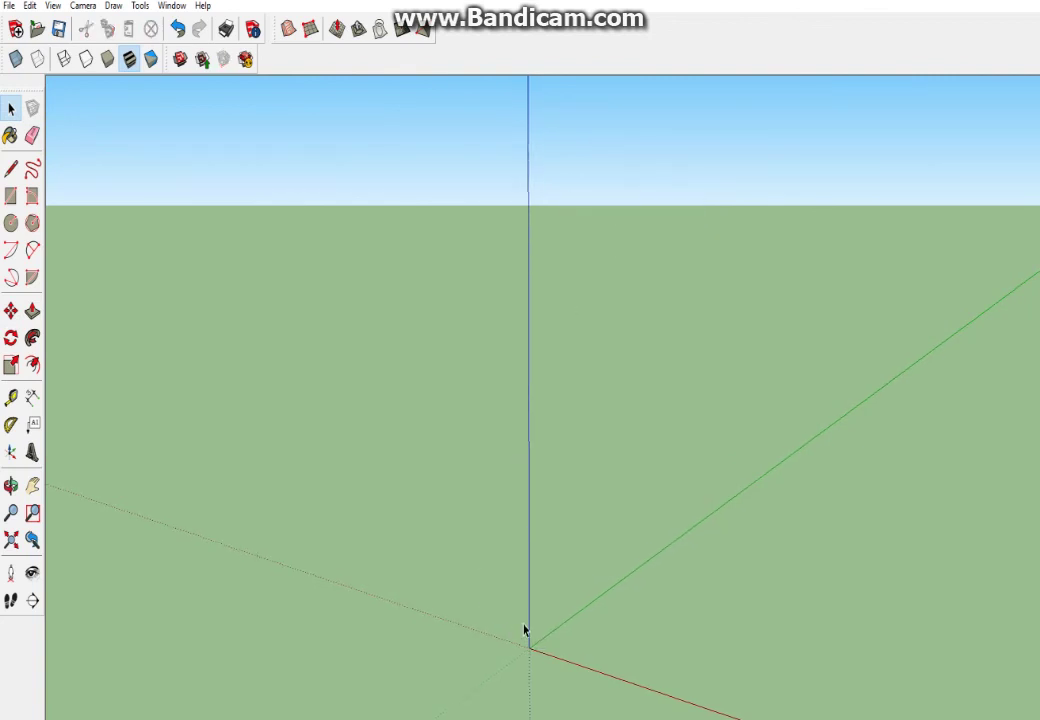
key("o")
mouse_move(546, 513)
left_mouse_down()
mouse_move(550, 230)
mouse_move(401, 70)
mouse_move(438, 438)
mouse_move(562, 648)
left_mouse_up()
Switch to the Select tool and zoom in and out on the tractor
key("space")
scroll(620, 539, "down", 2)
scroll(527, 379, "down", 3)
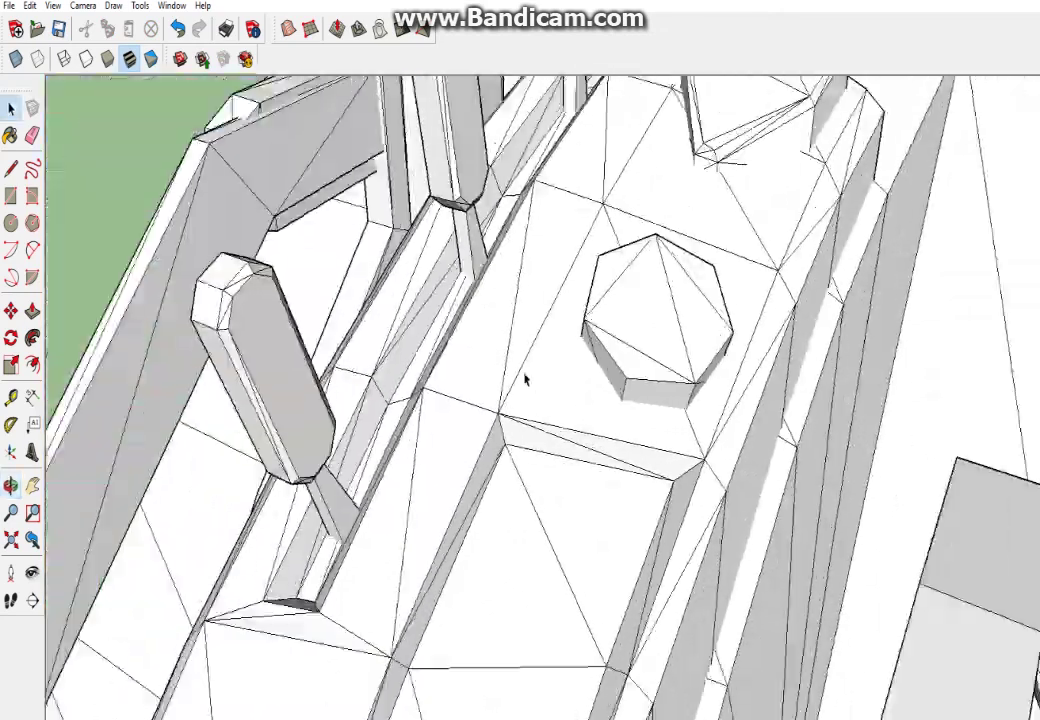
scroll(530, 344, "down", 3)
scroll(602, 553, "down", 3)
scroll(475, 265, "up", 5)
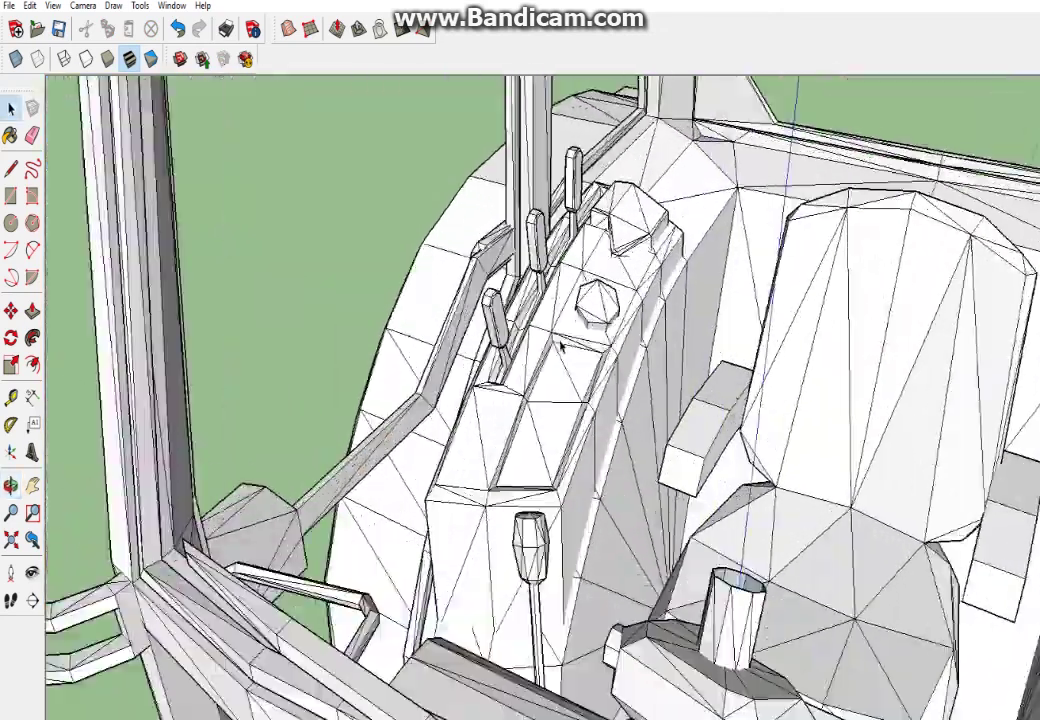
scroll(433, 265, "up", 3)
scroll(538, 338, "up", 3)
scroll(300, 216, "down", 1)
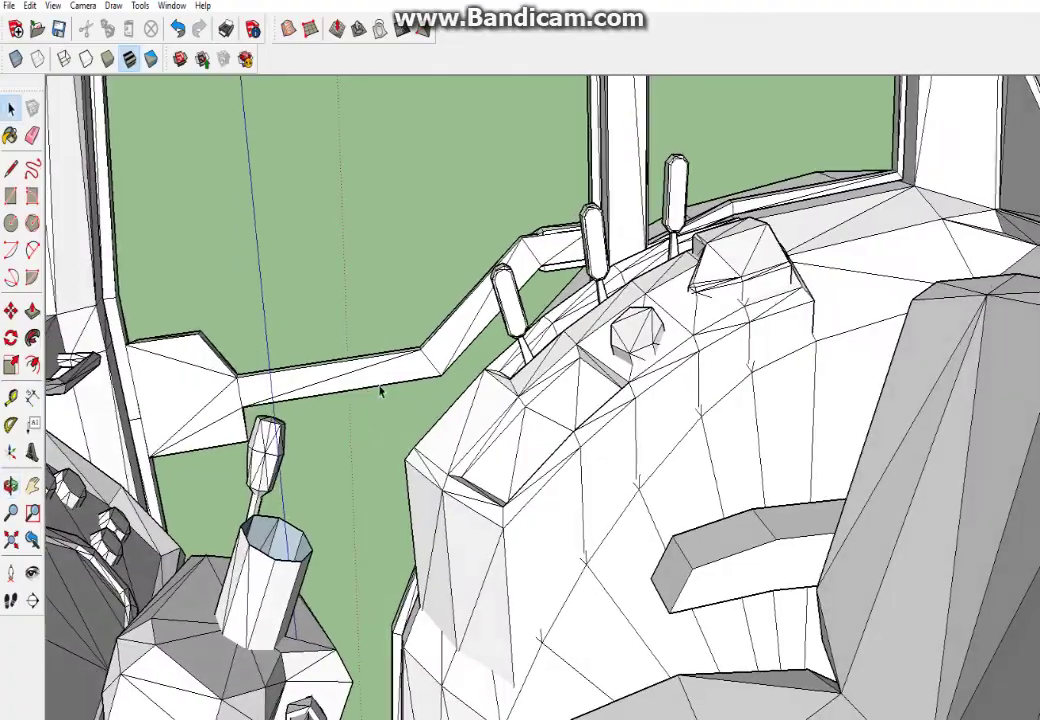
scroll(383, 390, "down", 3)
scroll(398, 398, "down", 3)
scroll(398, 398, "down", 3)
scroll(398, 398, "down", 2)
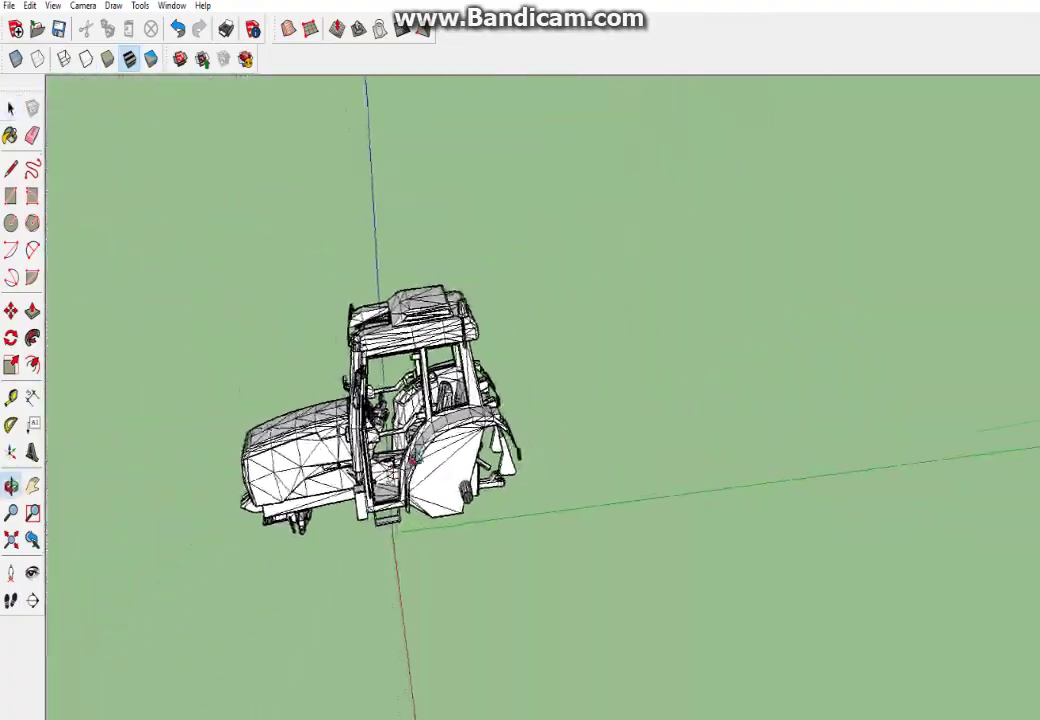
Orbit around the tractor's front and sides to inspect the hood from several angles
mouse_move(560, 300)
middle_mouse_down()
mouse_move(662, 348)
mouse_move(640, 380)
middle_mouse_up()
scroll(288, 590, "up", 3)
scroll(288, 590, "up", 3)
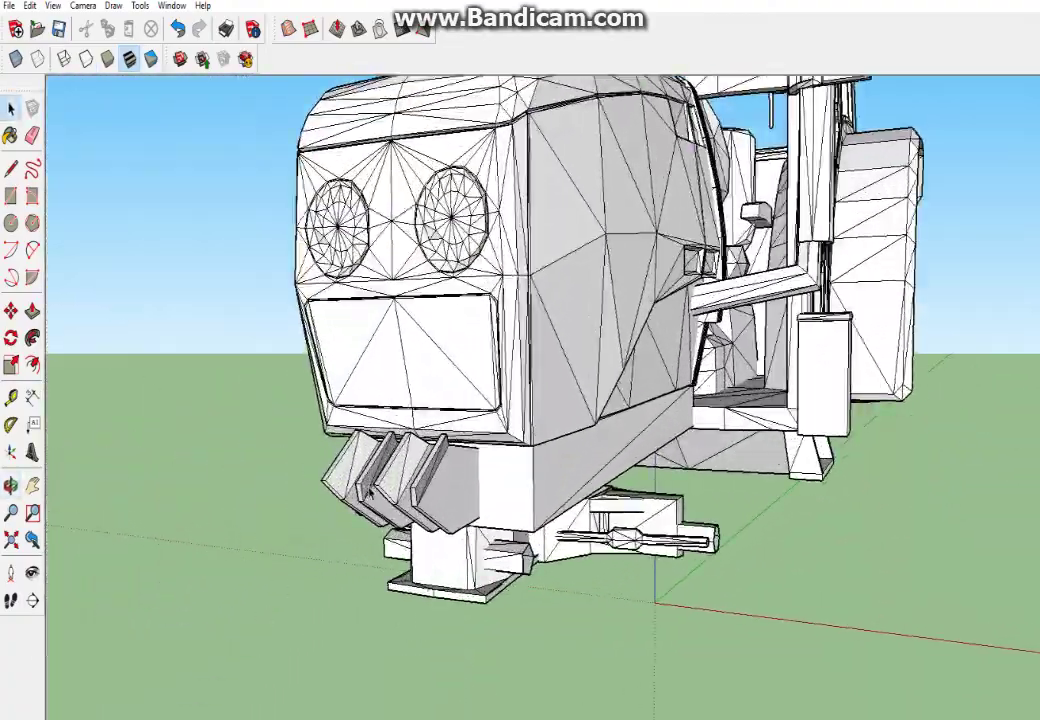
mouse_move(288, 590)
middle_mouse_down()
mouse_move(506, 462)
mouse_move(676, 421)
middle_mouse_up()
mouse_move(676, 421)
left_mouse_down()
mouse_move(743, 302)
mouse_move(604, 267)
mouse_move(529, 293)
mouse_move(458, 469)
left_mouse_up()
scroll(458, 469, "down", 2)
scroll(458, 469, "down", 3)
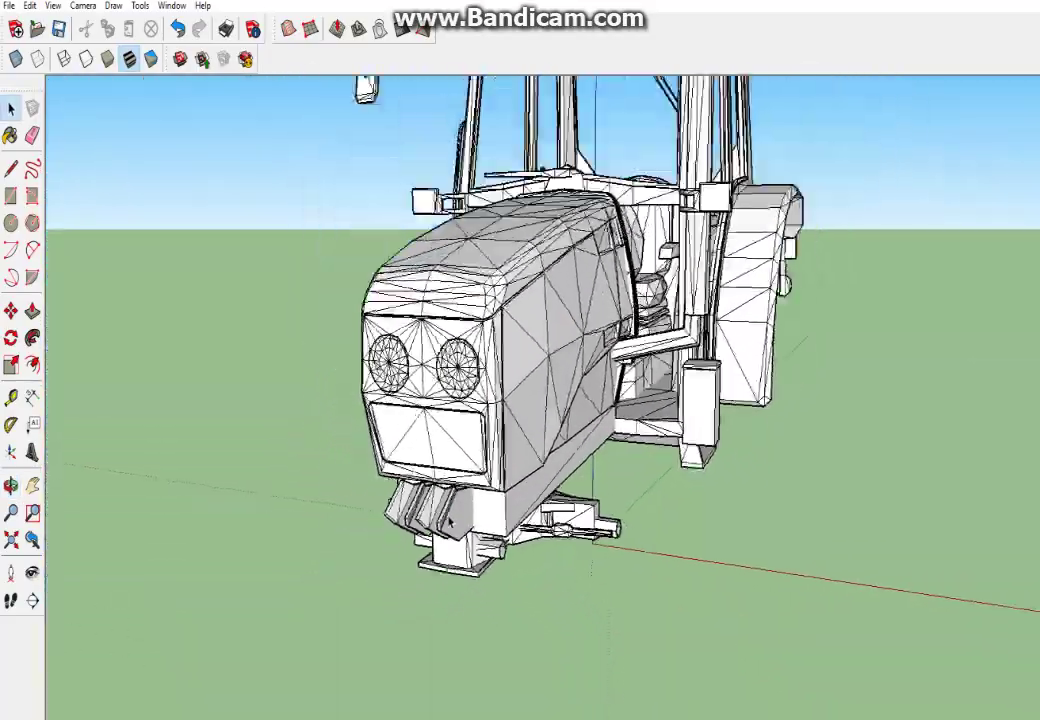
scroll(458, 469, "down", 2)
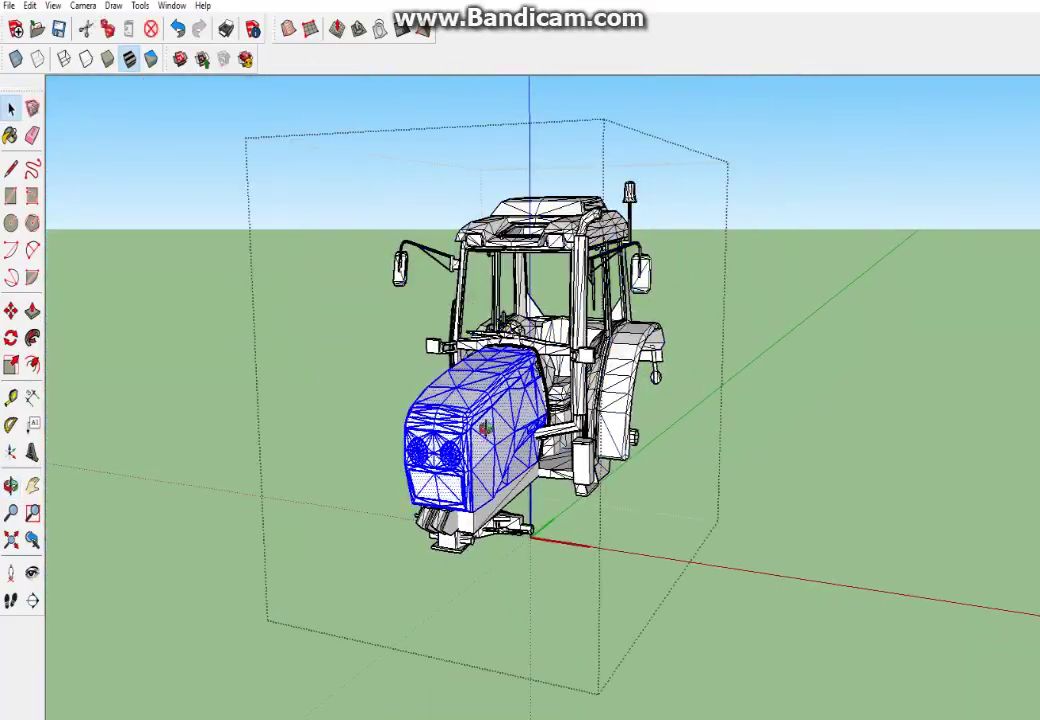
middle_click_drag(484, 428, 400, 450)
scroll(400, 450, "up", 3)
mouse_move(473, 381)
left_mouse_down()
mouse_move(638, 327)
mouse_move(464, 344)
left_mouse_up()
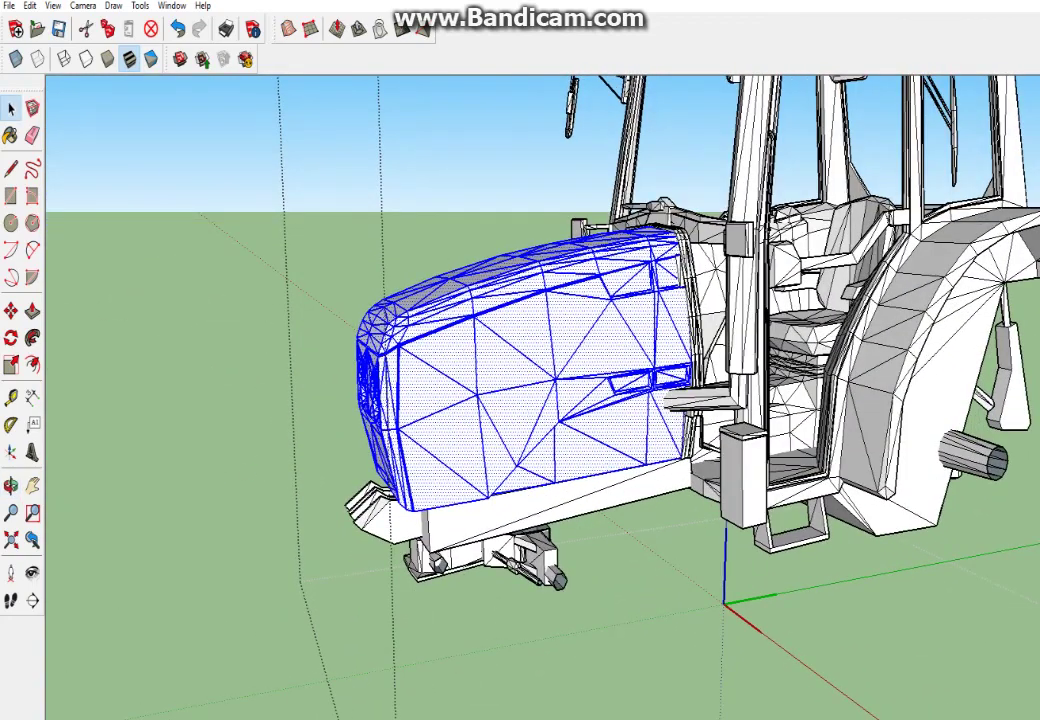
left_click_drag(503, 348, 645, 313)
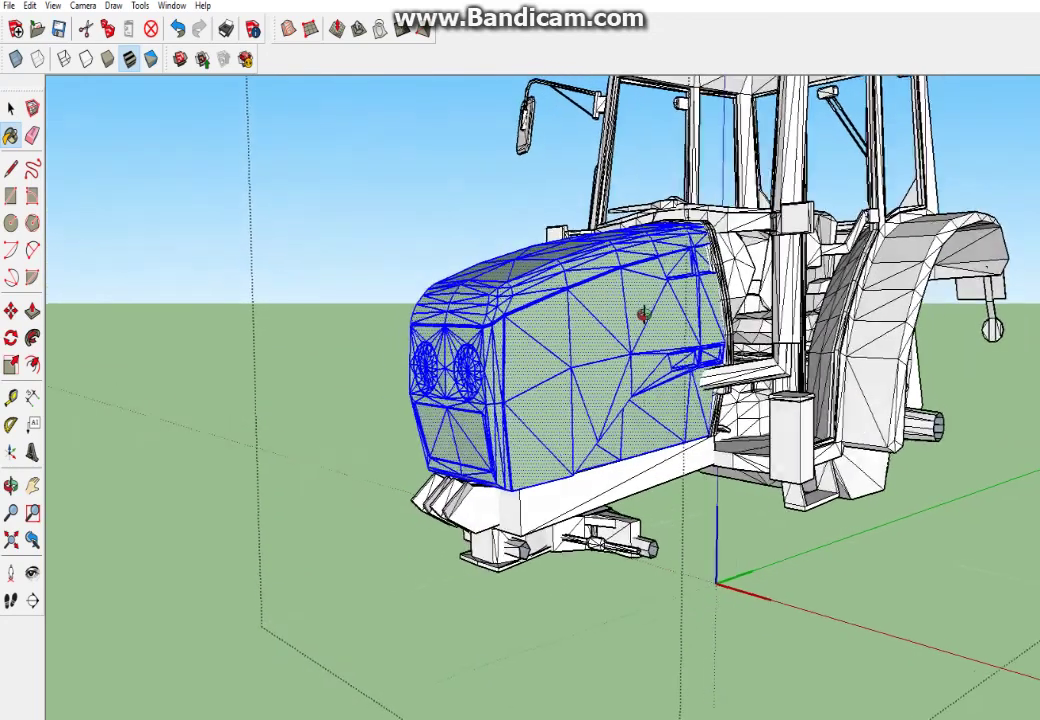
scroll(520, 420, "up", 3)
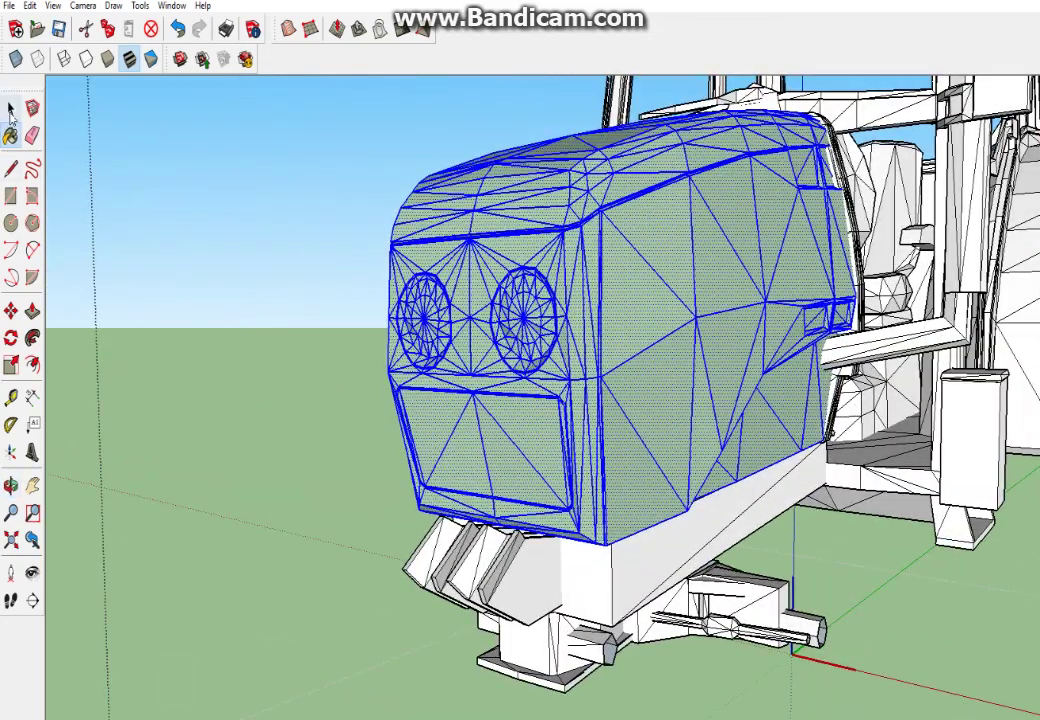
left_click(617, 572)
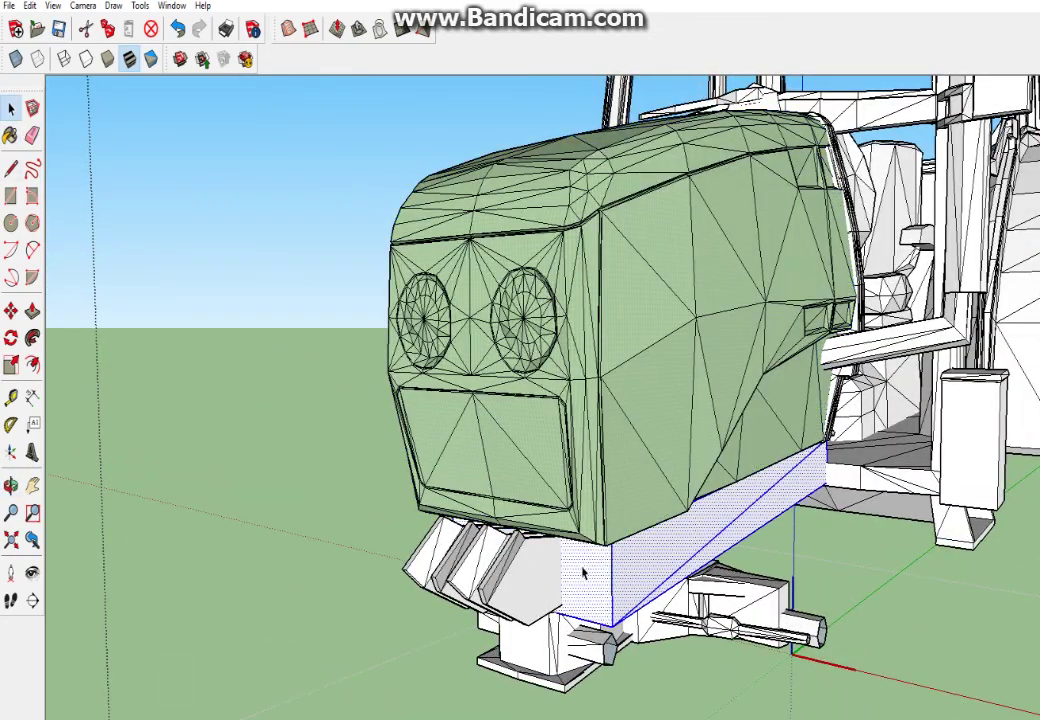
scroll(584, 572, "down", 2)
middle_click_drag(584, 572, 840, 392)
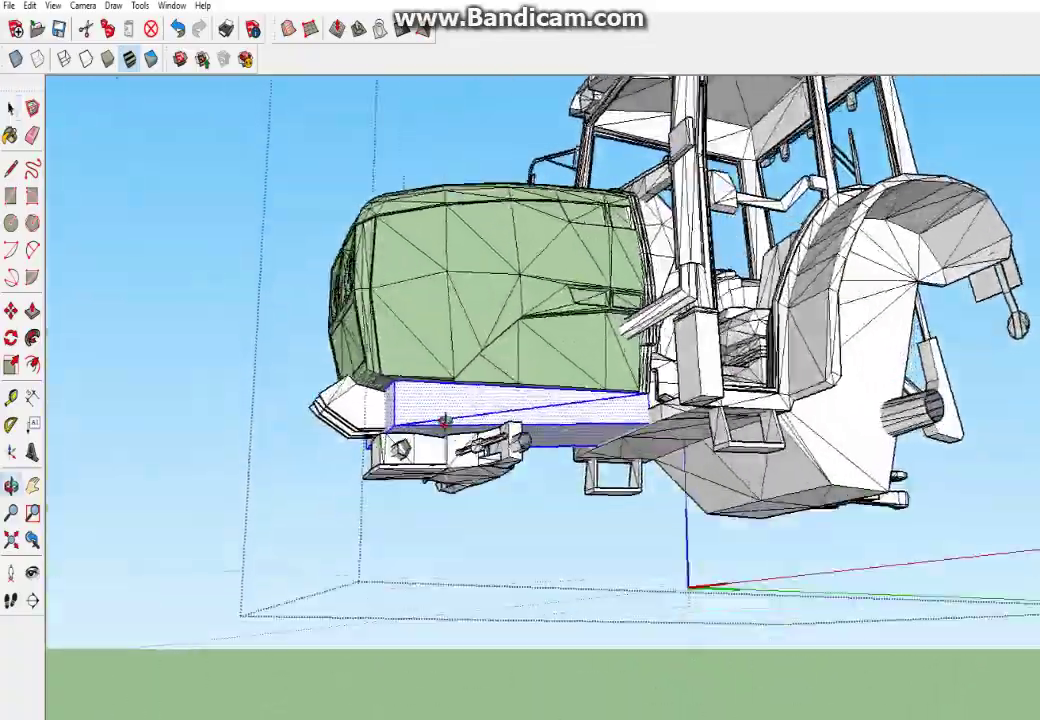
left_click(803, 393)
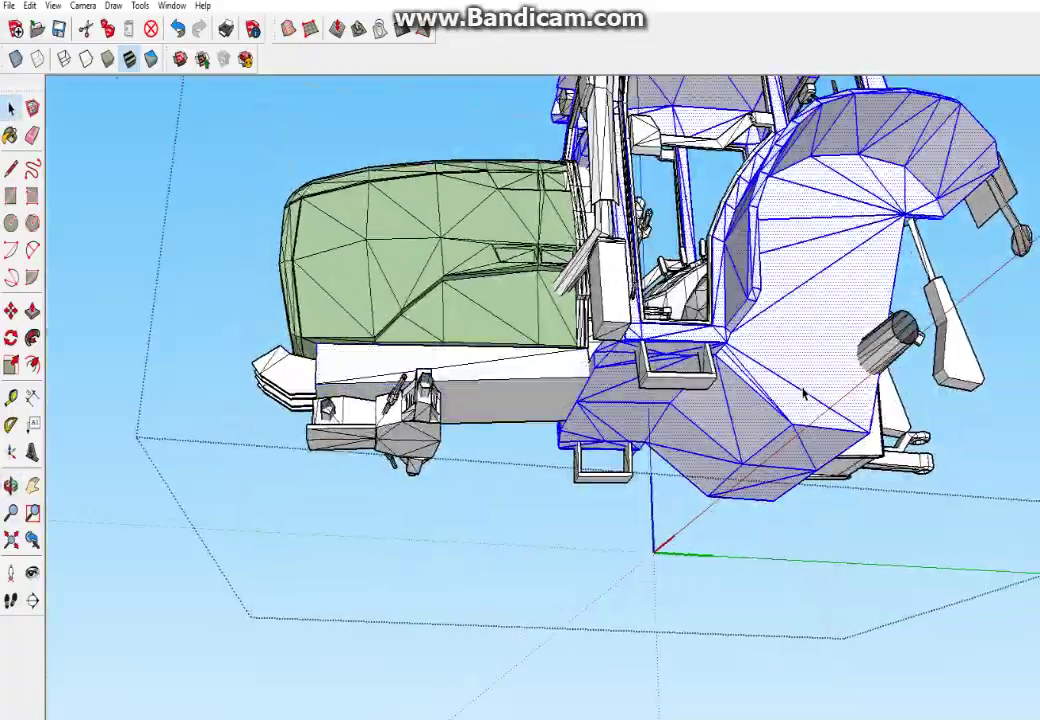
middle_click_drag(803, 393, 733, 622)
mouse_move(771, 390)
middle_mouse_down()
mouse_move(316, 566)
mouse_move(151, 464)
middle_mouse_up()
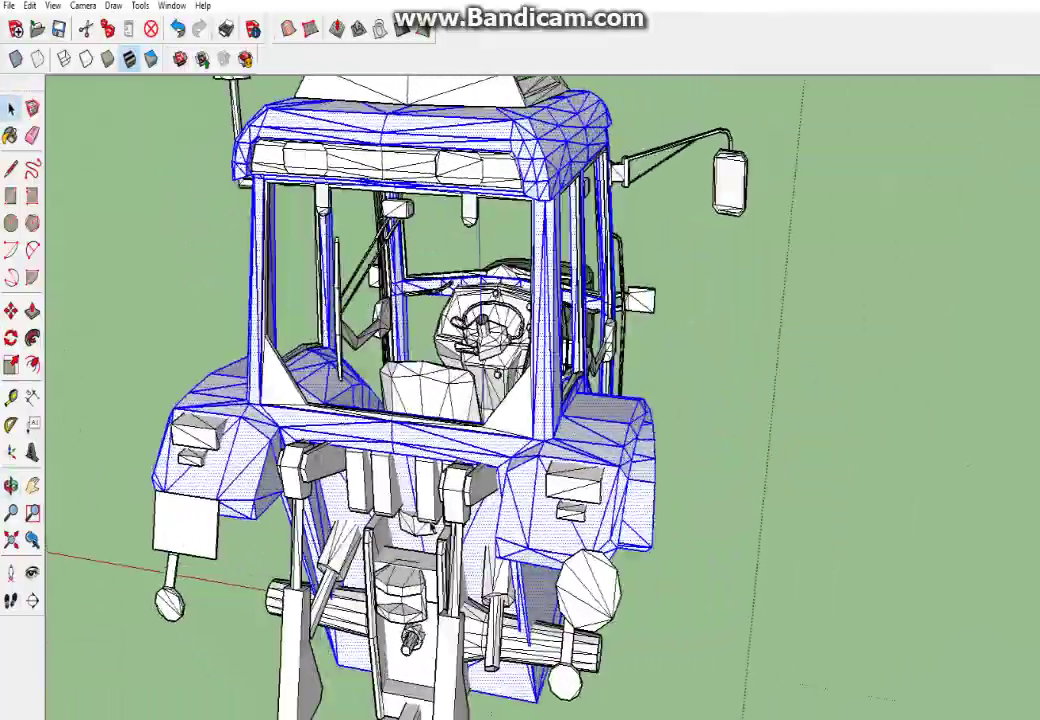
scroll(141, 456, "down", 3)
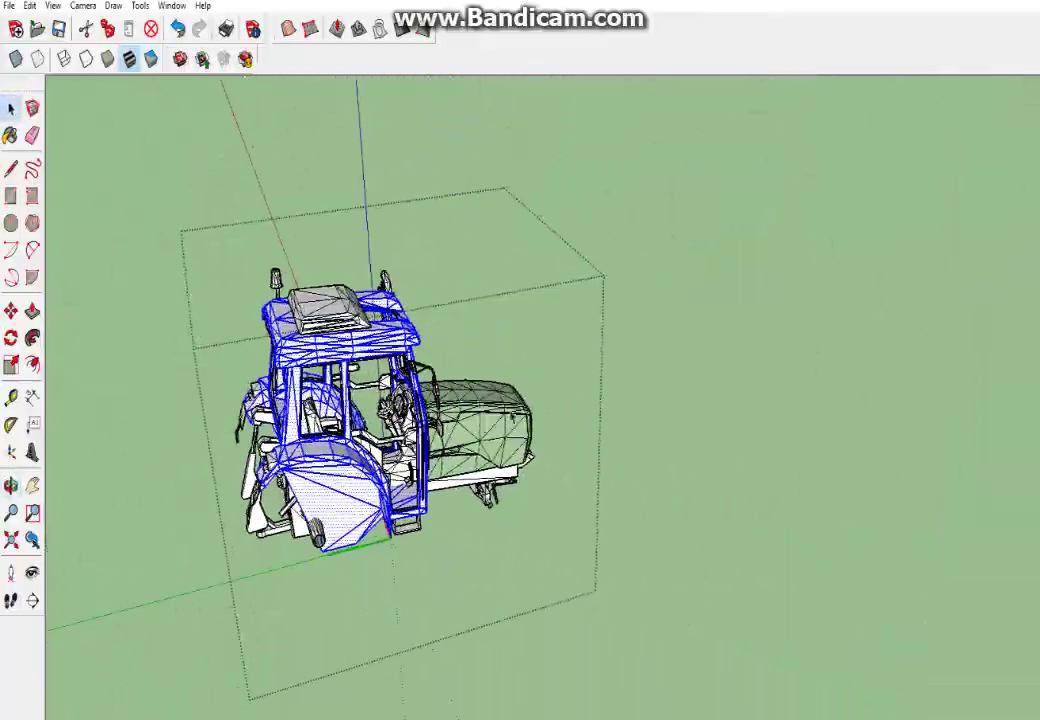
scroll(473, 455, "up", 5)
mouse_move(473, 455)
middle_mouse_down()
mouse_move(471, 358)
mouse_move(357, 269)
mouse_move(144, 232)
mouse_move(469, 337)
mouse_move(401, 262)
mouse_move(255, 221)
mouse_move(369, 235)
mouse_move(541, 309)
mouse_move(617, 420)
middle_mouse_up()
scroll(377, 302, "up", 2)
scroll(617, 420, "down", 3)
scroll(608, 432, "down", 3)
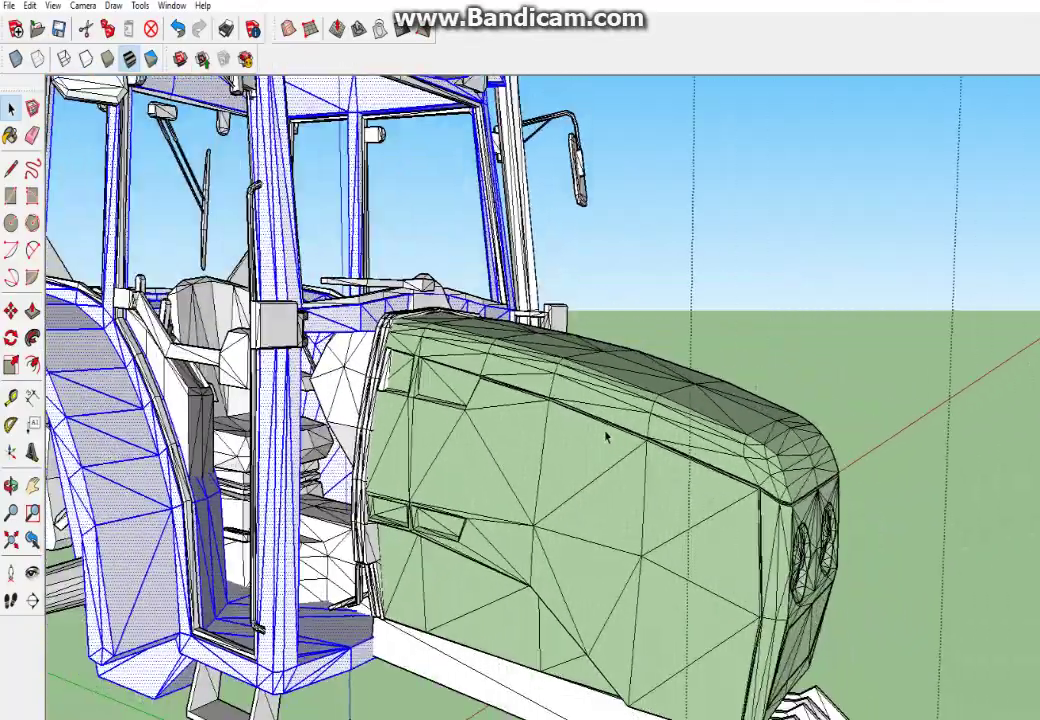
scroll(606, 437, "down", 3)
scroll(457, 399, "up", 5)
scroll(550, 394, "up", 2)
scroll(530, 387, "up", 2)
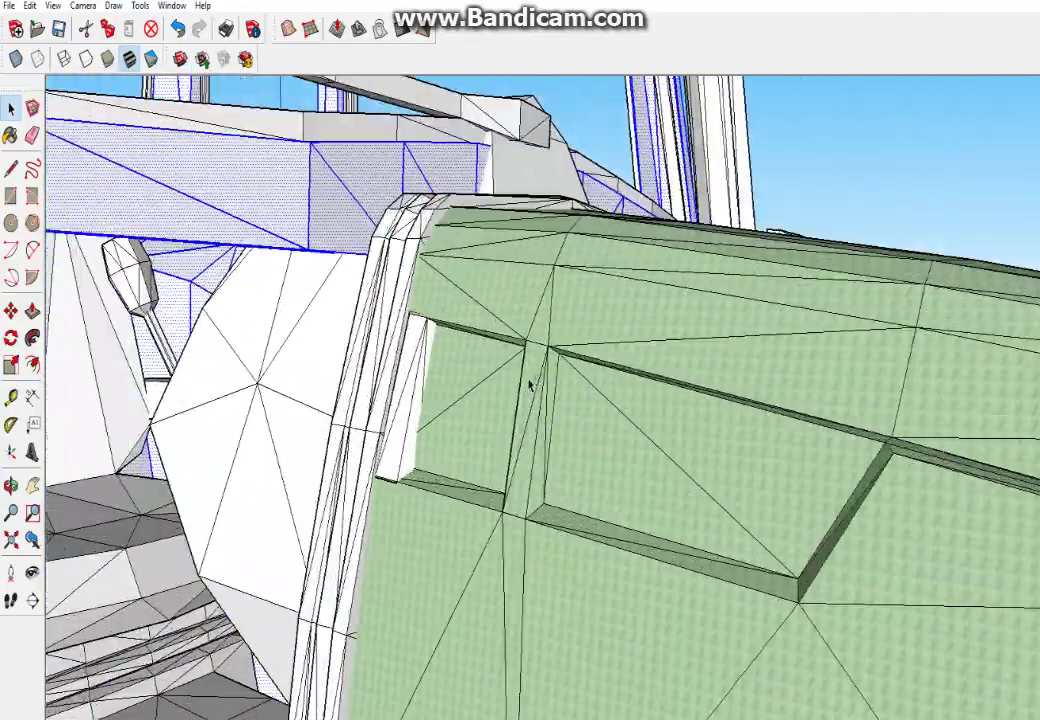
mouse_move(591, 396)
middle_mouse_down()
mouse_move(499, 344)
mouse_move(559, 311)
mouse_move(615, 425)
middle_mouse_up()
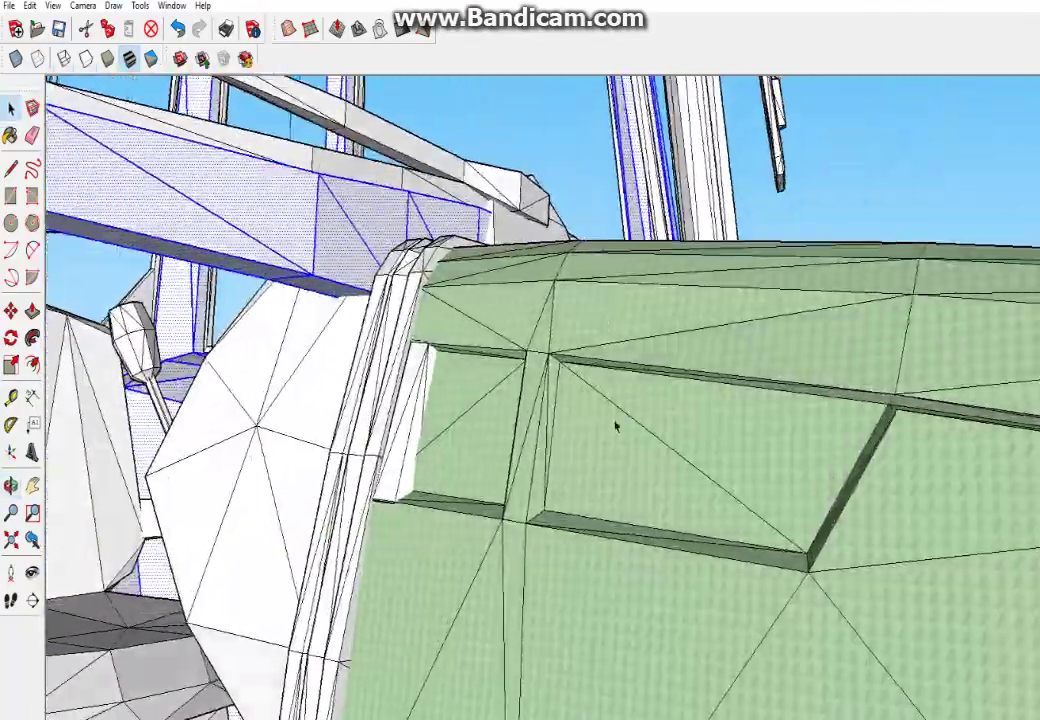
scroll(540, 425, "down", 3)
scroll(480, 428, "down", 3)
mouse_move(480, 428)
middle_mouse_down()
mouse_move(585, 511)
mouse_move(487, 569)
mouse_move(536, 549)
mouse_move(532, 520)
mouse_move(500, 470)
middle_mouse_up()
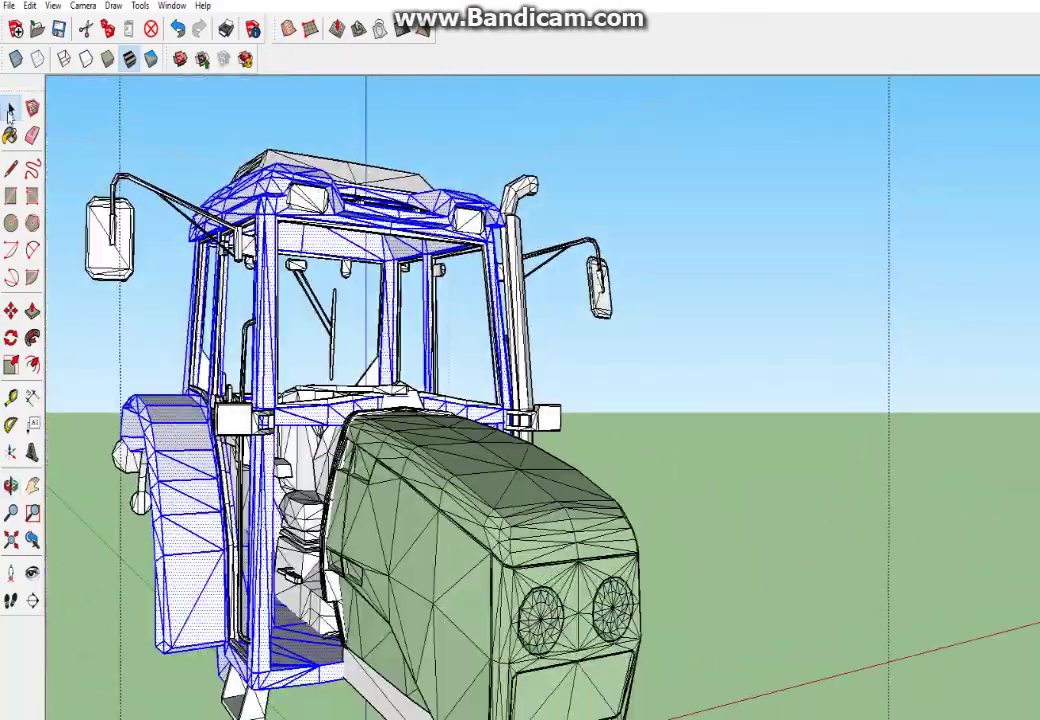
scroll(762, 332, "down", 3)
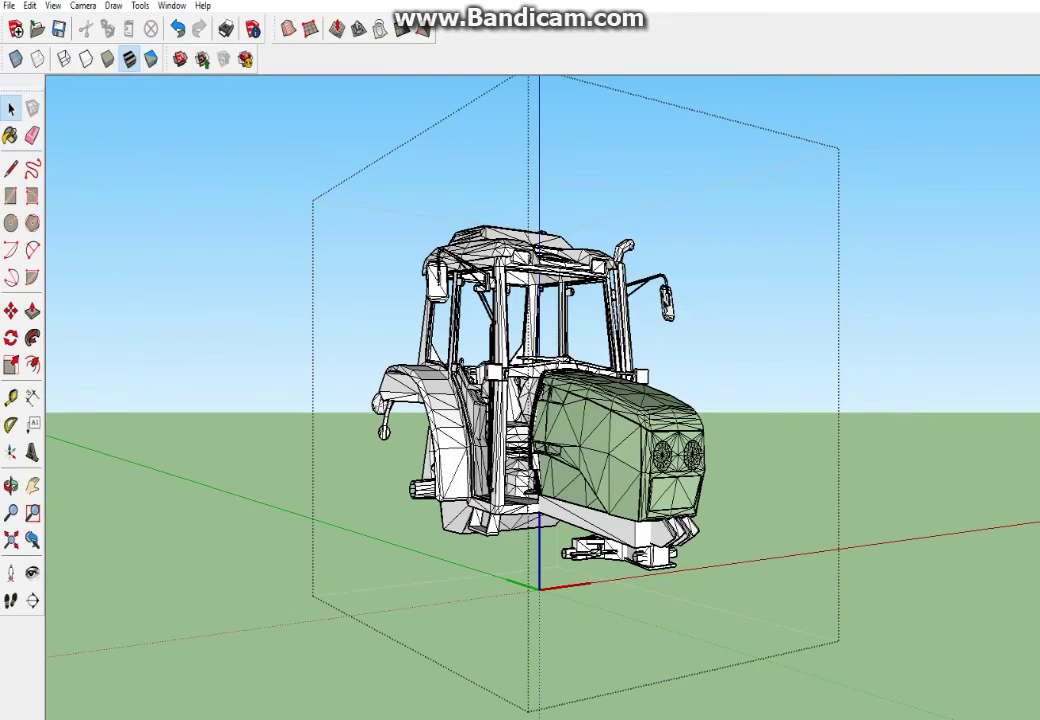
mouse_move(670, 305)
middle_mouse_down()
mouse_move(360, 413)
mouse_move(713, 286)
middle_mouse_up()
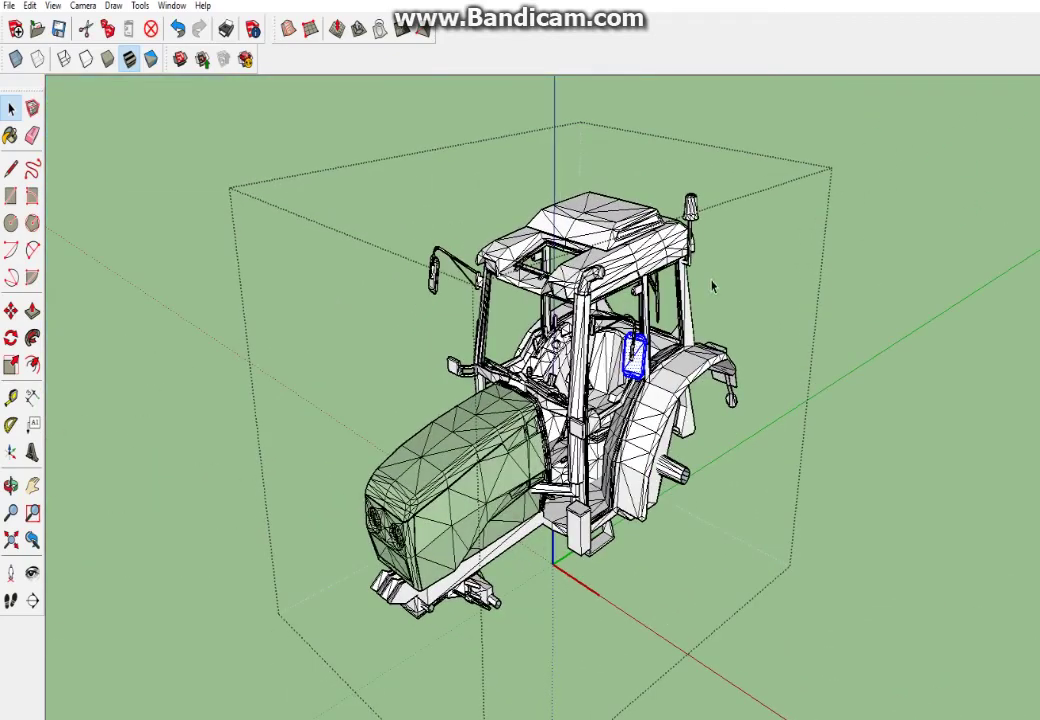
scroll(713, 286, "up", 5)
scroll(487, 395, "up", 3)
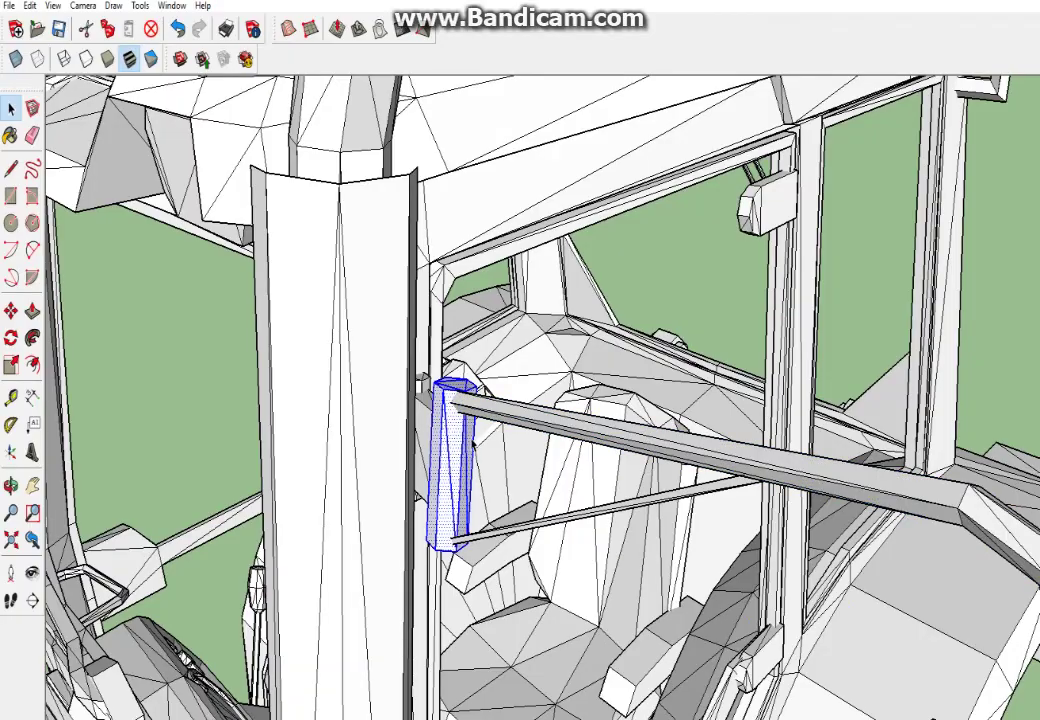
scroll(473, 447, "down", 5)
mouse_move(473, 447)
middle_mouse_down()
mouse_move(335, 435)
mouse_move(343, 558)
middle_mouse_up()
scroll(507, 585, "up", 3)
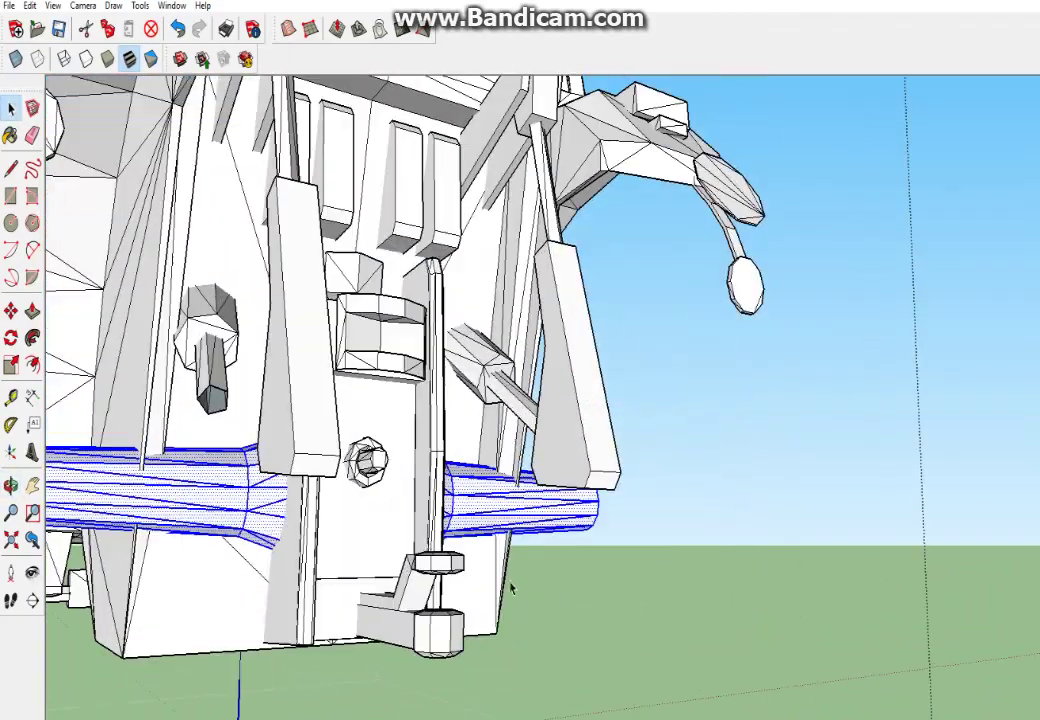
left_click(345, 522)
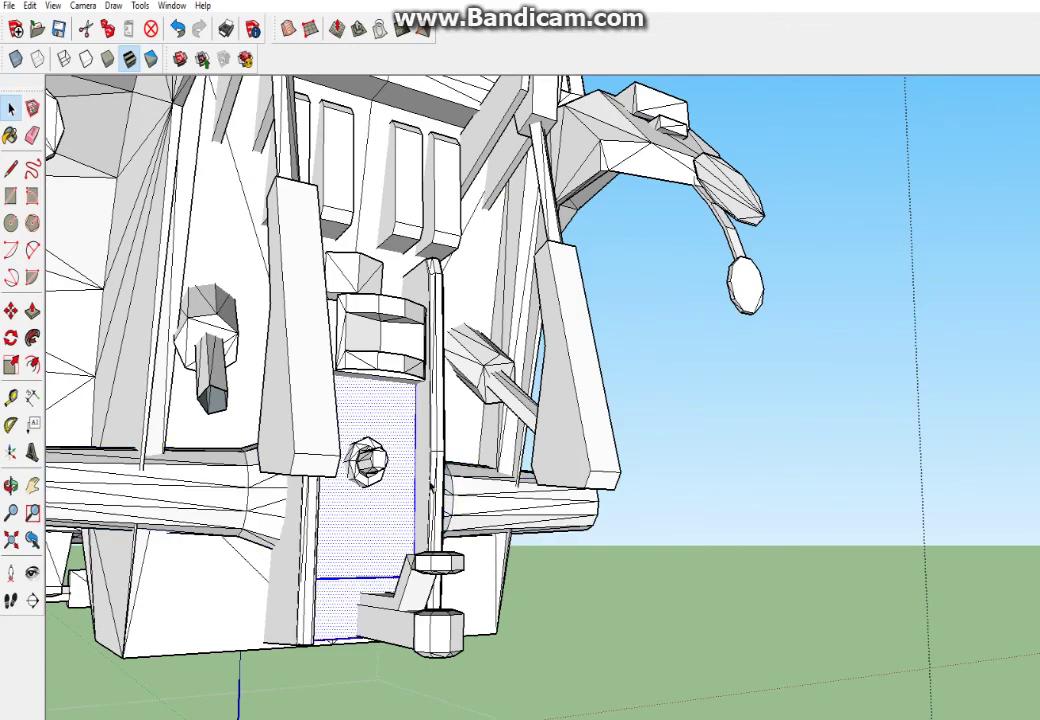
mouse_move(431, 486)
middle_mouse_down()
mouse_move(146, 622)
mouse_move(343, 652)
middle_mouse_up()
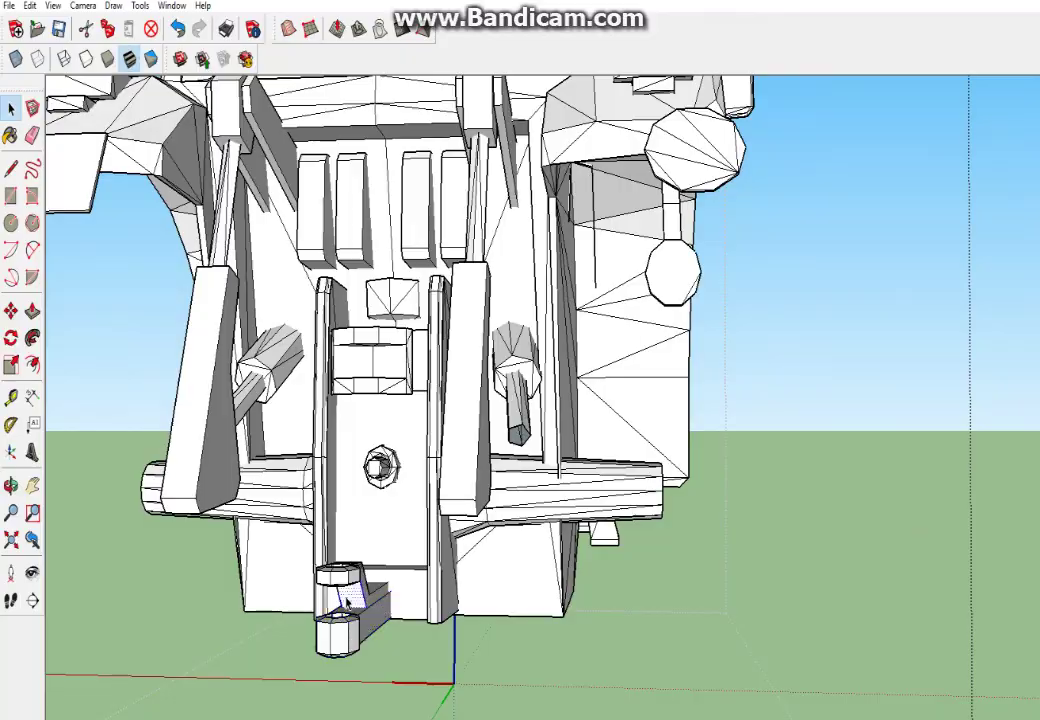
mouse_move(470, 586)
middle_mouse_down()
mouse_move(237, 462)
mouse_move(620, 441)
mouse_move(471, 383)
mouse_move(460, 480)
mouse_move(270, 470)
middle_mouse_up()
scroll(458, 482, "up", 5)
scroll(458, 482, "up", 2)
scroll(453, 483, "down", 5)
scroll(270, 470, "up", 2)
scroll(242, 460, "down", 2)
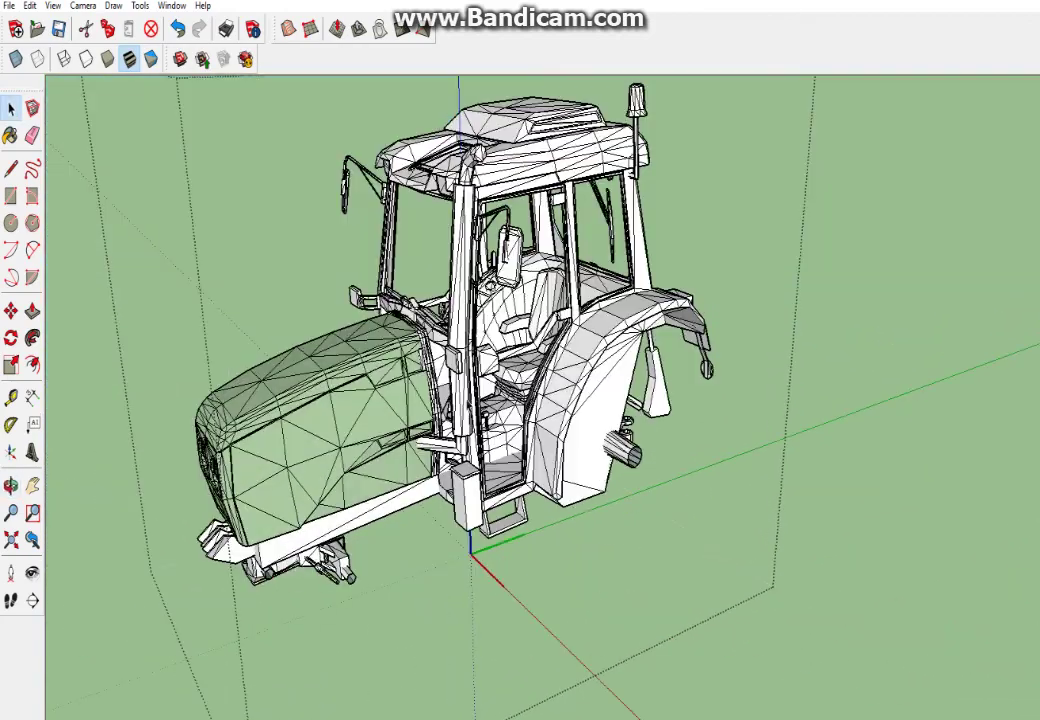
scroll(522, 432, "down", 5)
scroll(522, 432, "down", 2)
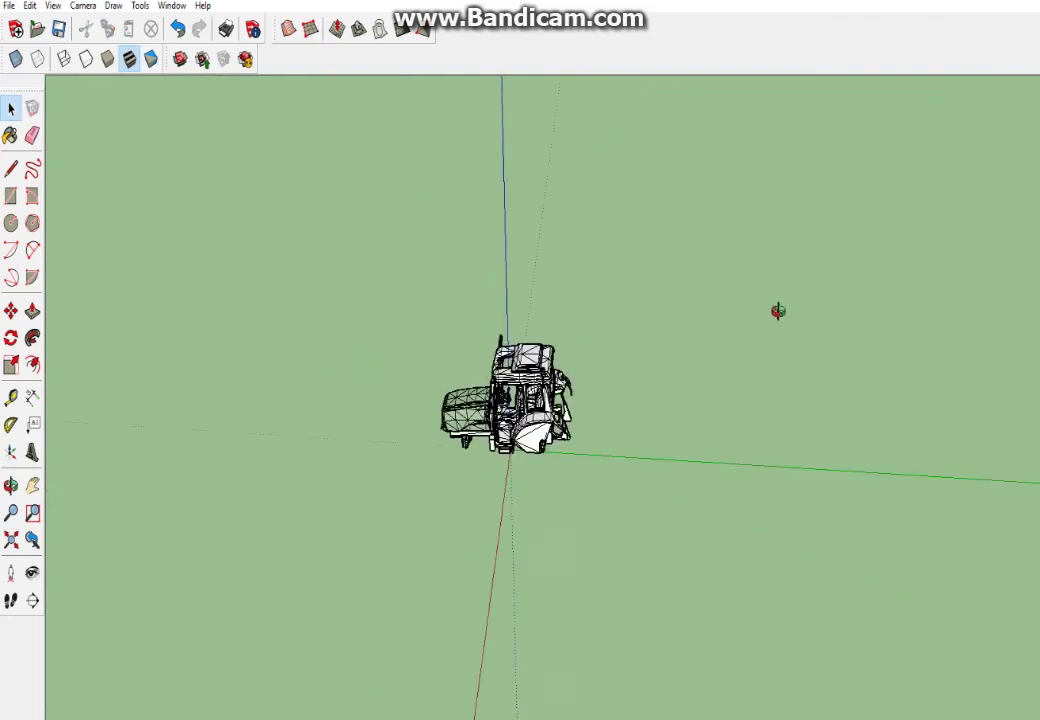
key("shift+z")
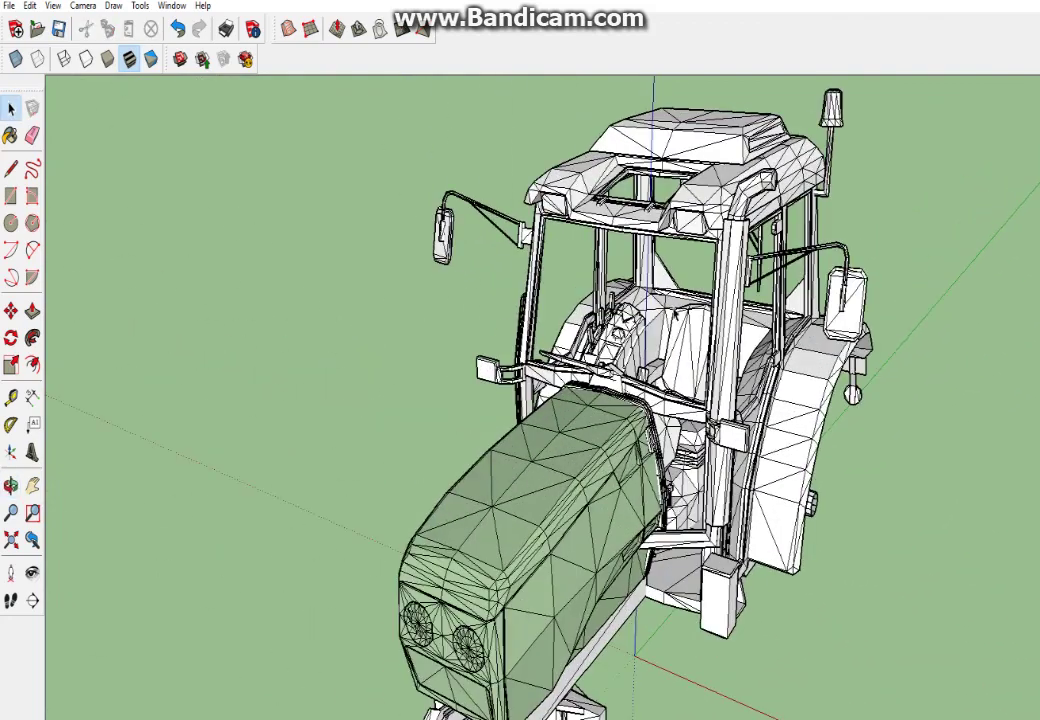
scroll(660, 330, "up", 5)
mouse_move(696, 332)
middle_mouse_down()
mouse_move(782, 355)
mouse_move(748, 399)
mouse_move(497, 328)
mouse_move(640, 385)
middle_mouse_up()
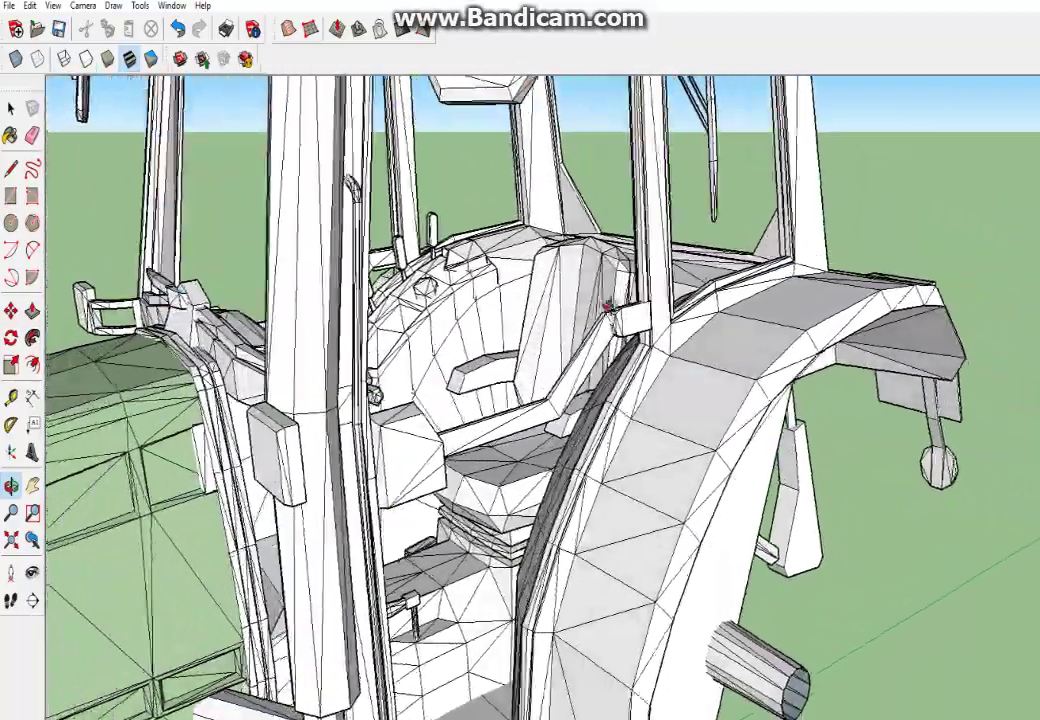
scroll(668, 432, "down", 3)
scroll(668, 432, "down", 3)
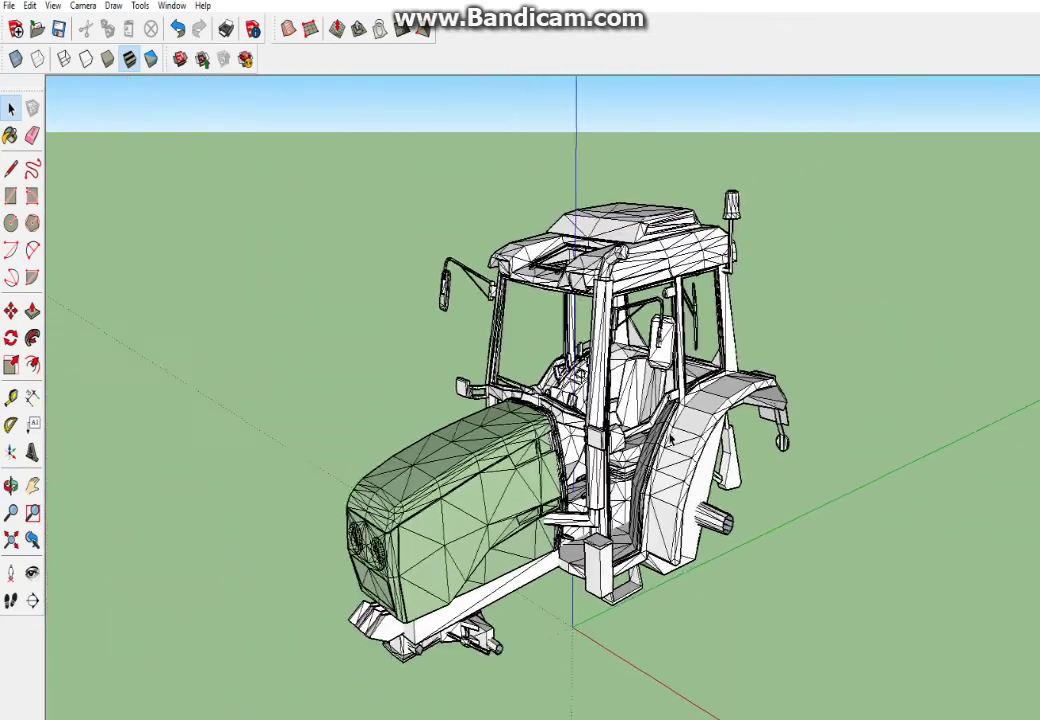
scroll(670, 440, "down", 2)
scroll(670, 438, "down", 2)
scroll(690, 445, "up", 2)
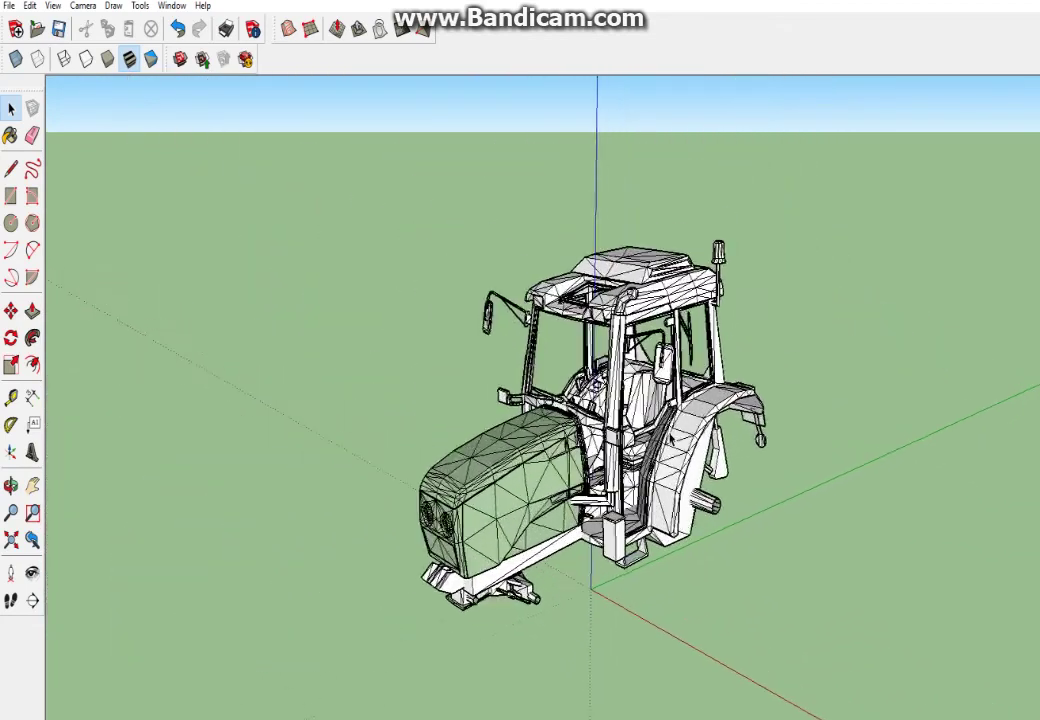
scroll(672, 430, "down", 1)
scroll(672, 430, "down", 2)
scroll(672, 428, "down", 2)
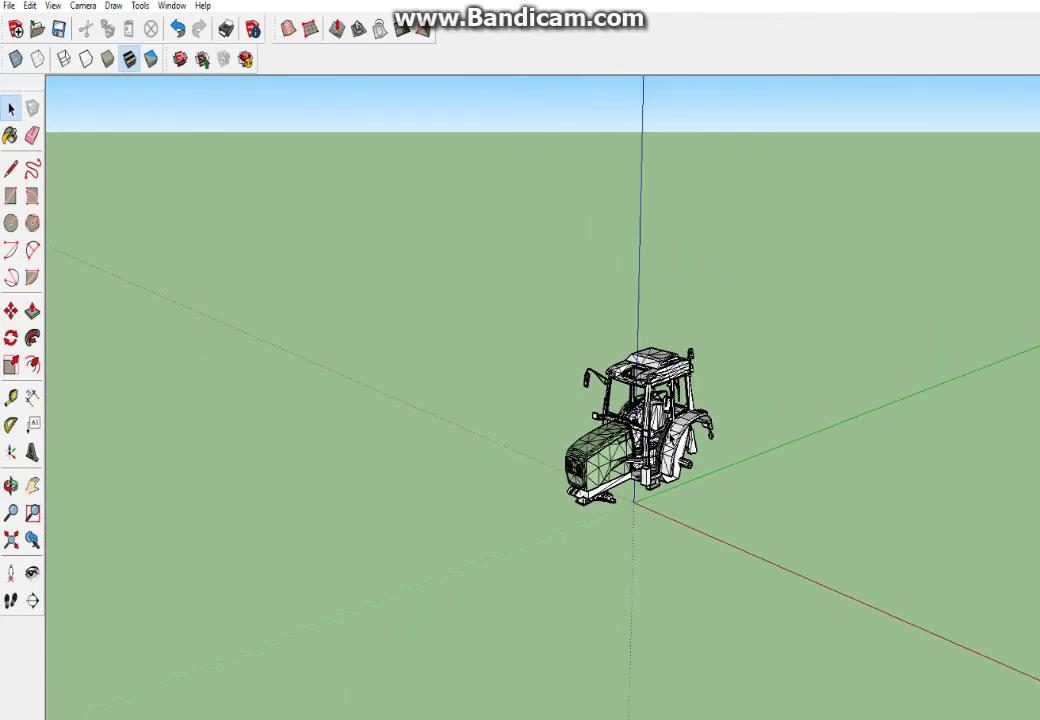